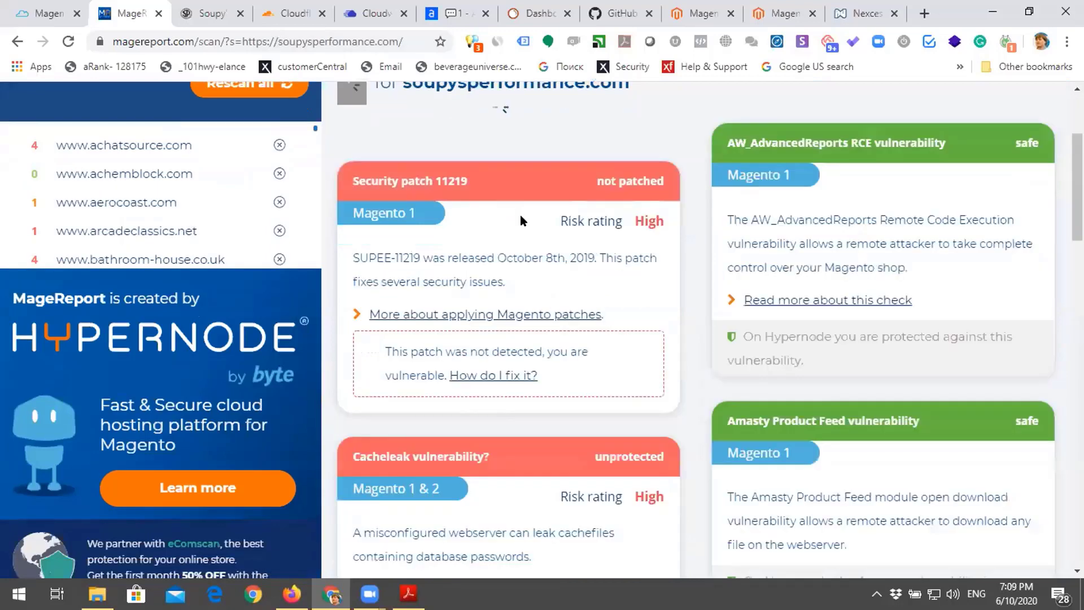
Step: Examine the MageReport scan of soupysperformance.com for unpatched security patches and their risk ratings
{"action": "scroll", "coordinate": [511, 220], "scroll_direction": "down", "scroll_amount": 10}
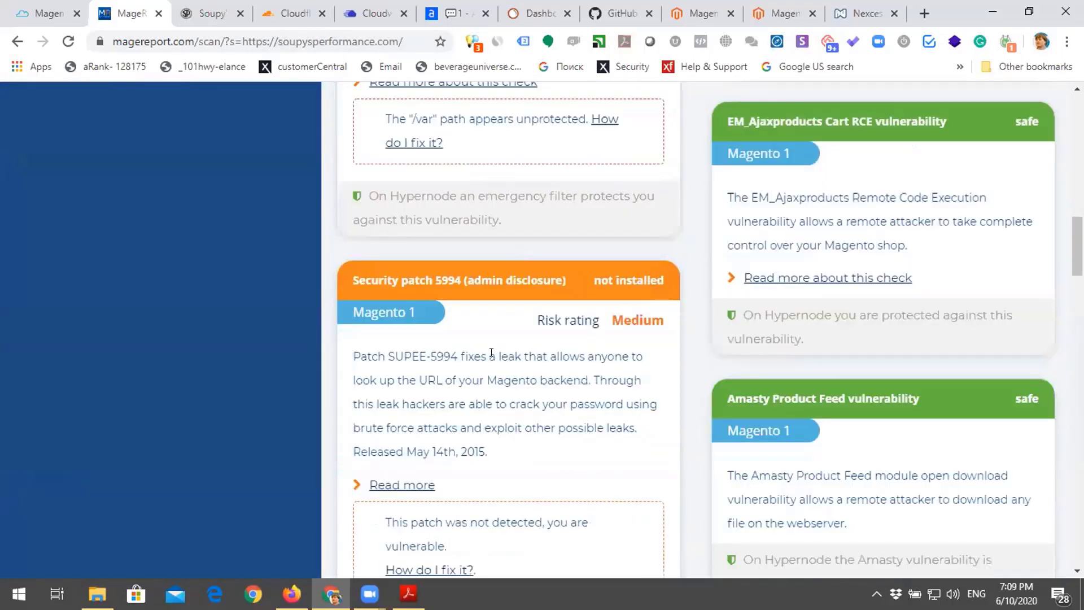
{"action": "scroll", "coordinate": [491, 352], "scroll_direction": "down", "scroll_amount": 1}
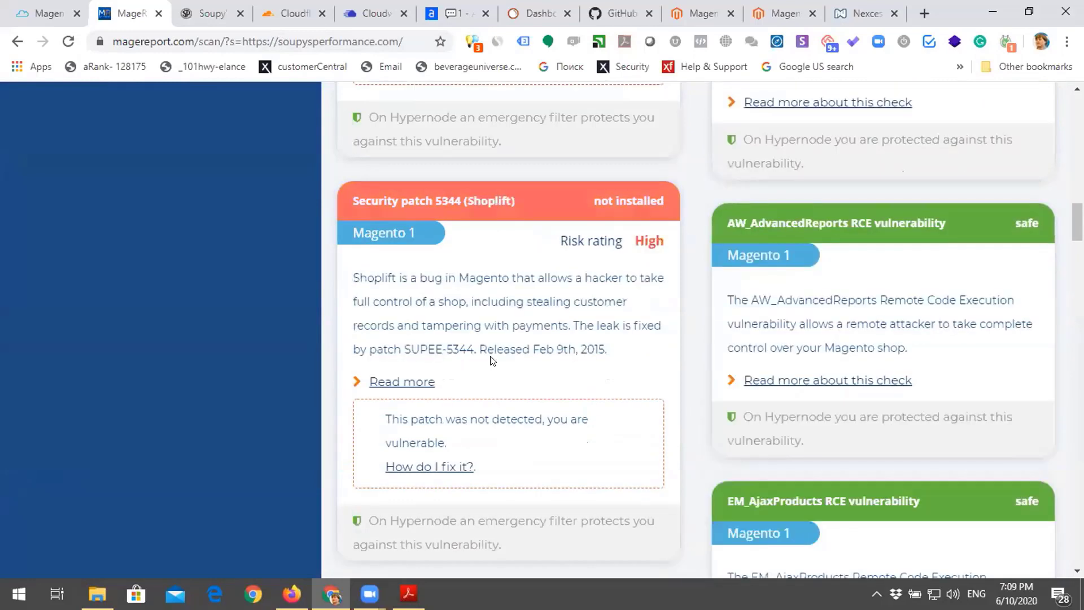
{"action": "scroll", "coordinate": [571, 311], "scroll_direction": "down", "scroll_amount": 1}
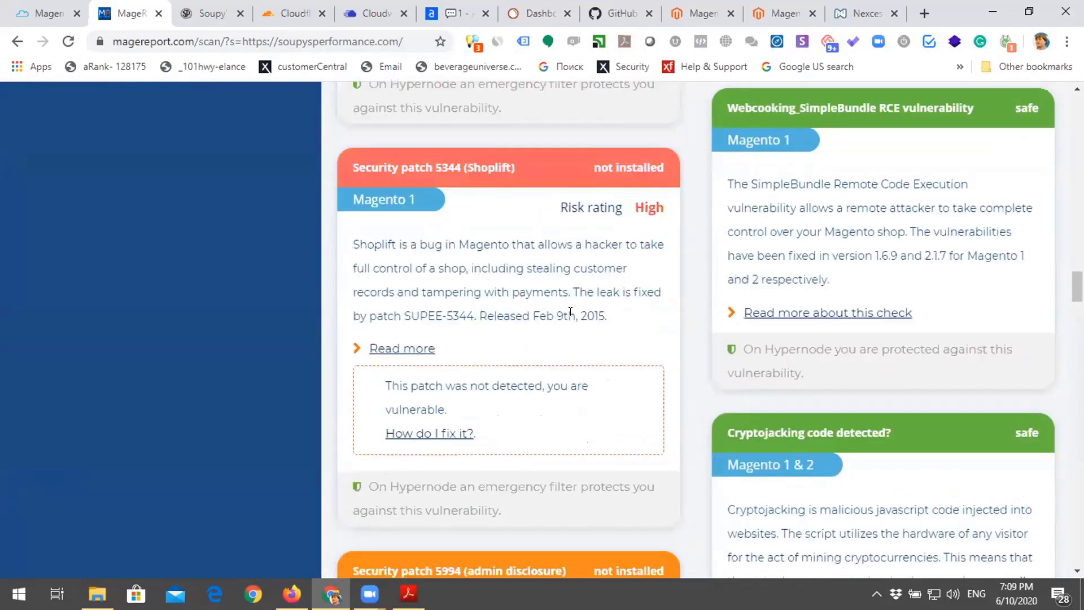
{"action": "scroll", "coordinate": [589, 318], "scroll_direction": "down", "scroll_amount": 2}
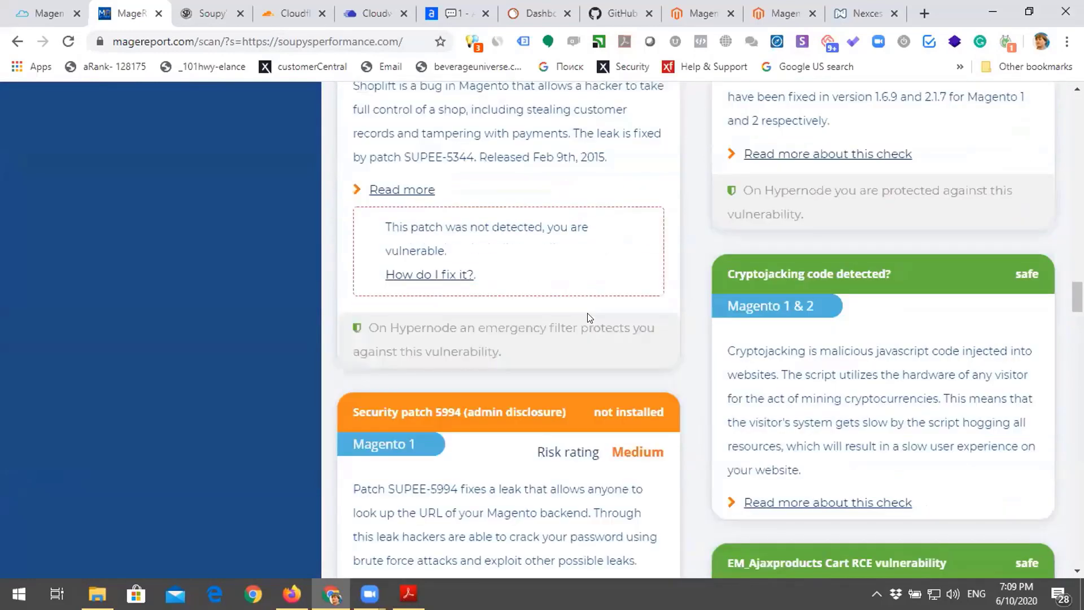
{"action": "scroll", "coordinate": [589, 319], "scroll_direction": "up", "scroll_amount": 10}
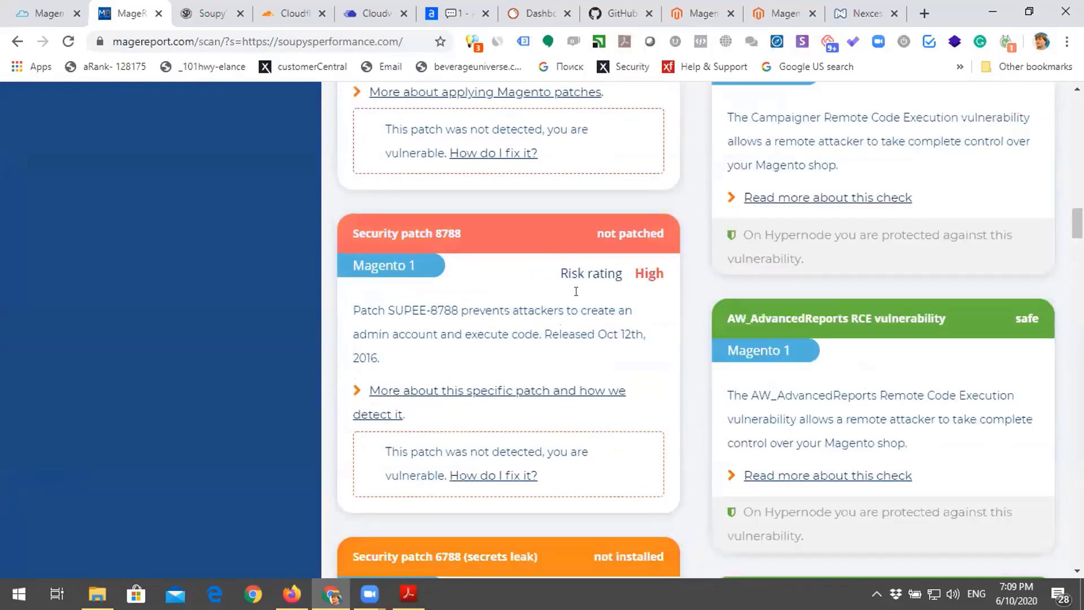
{"action": "scroll", "coordinate": [576, 291], "scroll_direction": "up", "scroll_amount": 10}
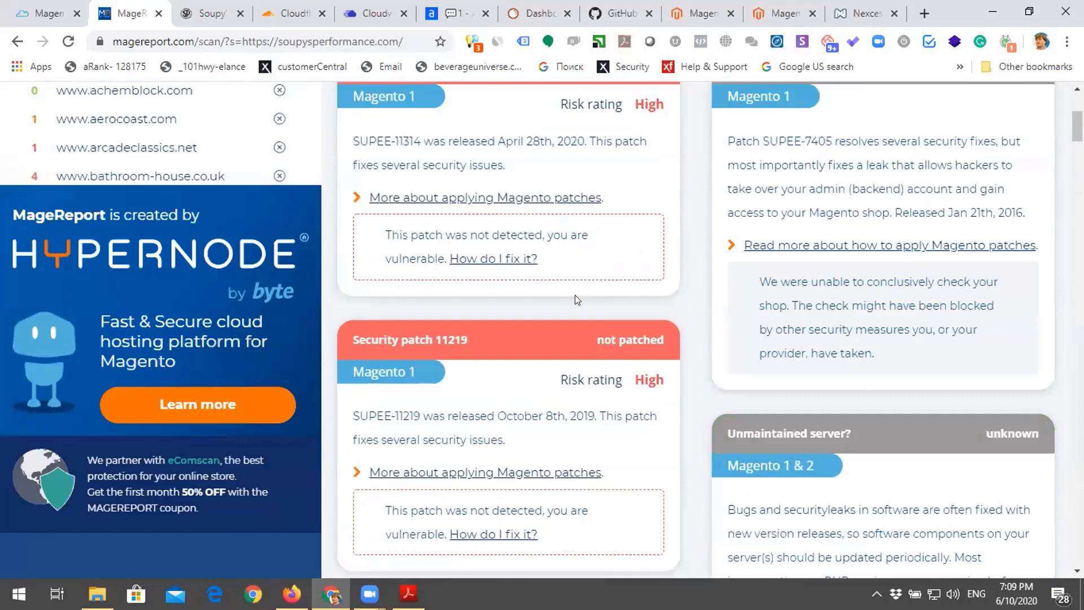
{"action": "scroll", "coordinate": [575, 295], "scroll_direction": "up", "scroll_amount": 5}
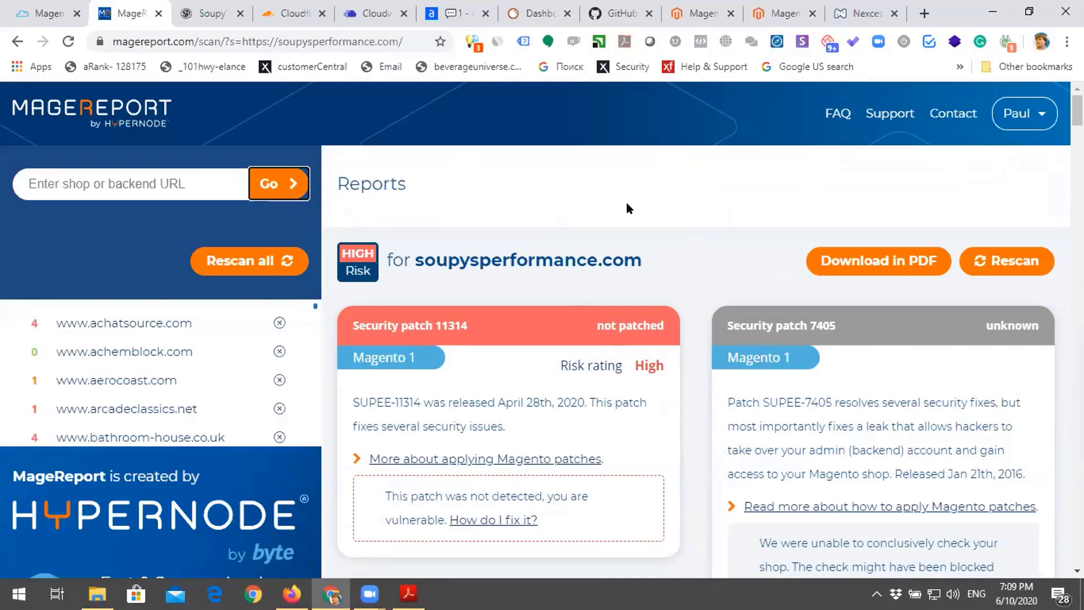
{"action": "scroll", "coordinate": [627, 208], "scroll_direction": "down", "scroll_amount": 1}
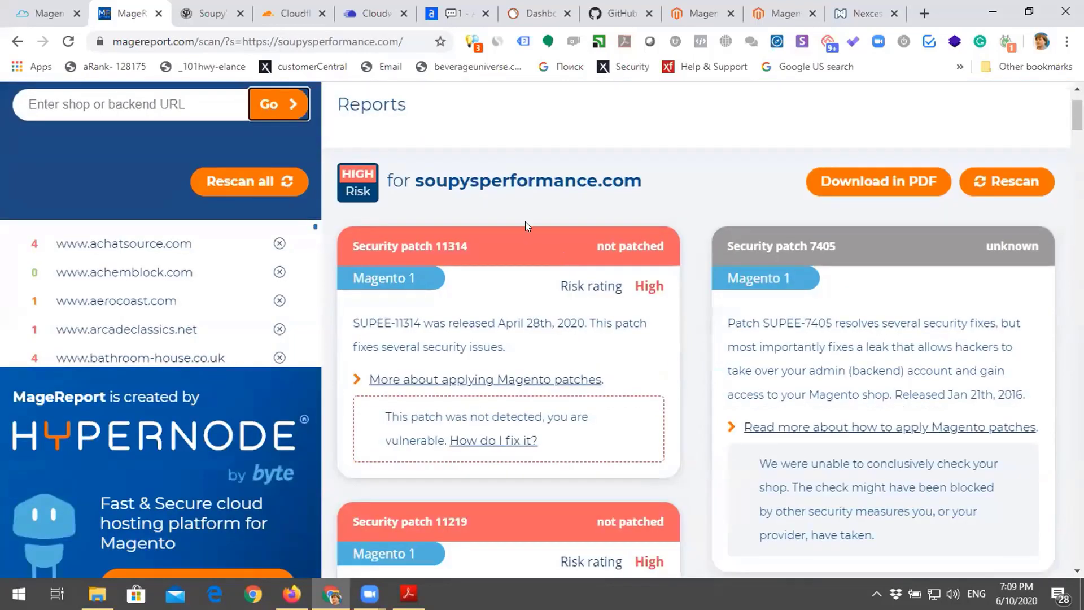
{"action": "scroll", "coordinate": [540, 213], "scroll_direction": "down", "scroll_amount": 1}
{"action": "scroll", "coordinate": [541, 213], "scroll_direction": "up", "scroll_amount": 2}
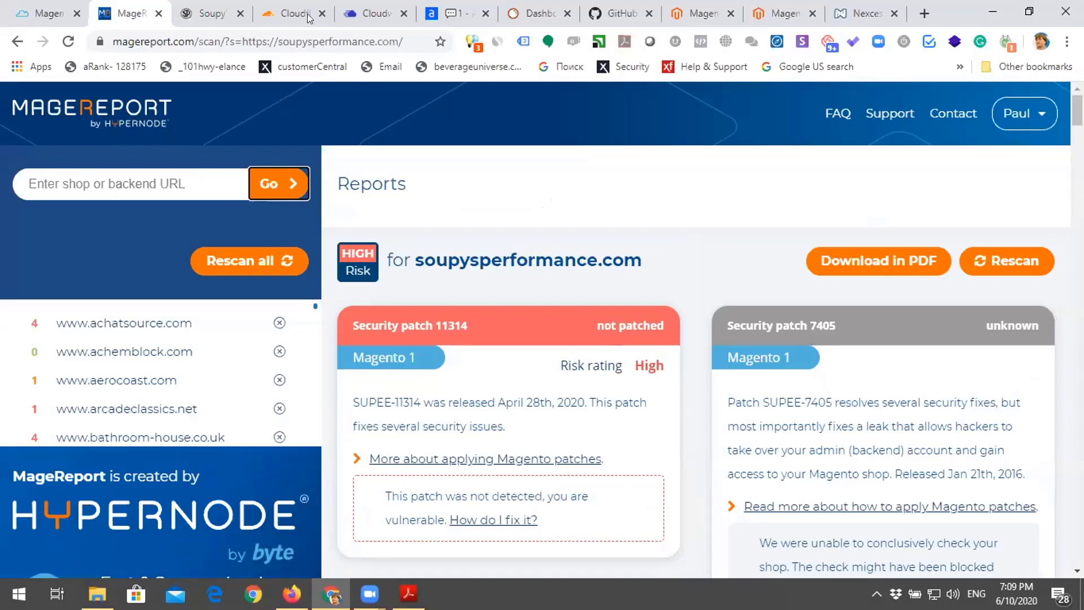
Step: Switch to Cloudflare and open the Speed overview of the emodels.co.uk website
{"action": "left_click", "coordinate": [289, 12]}
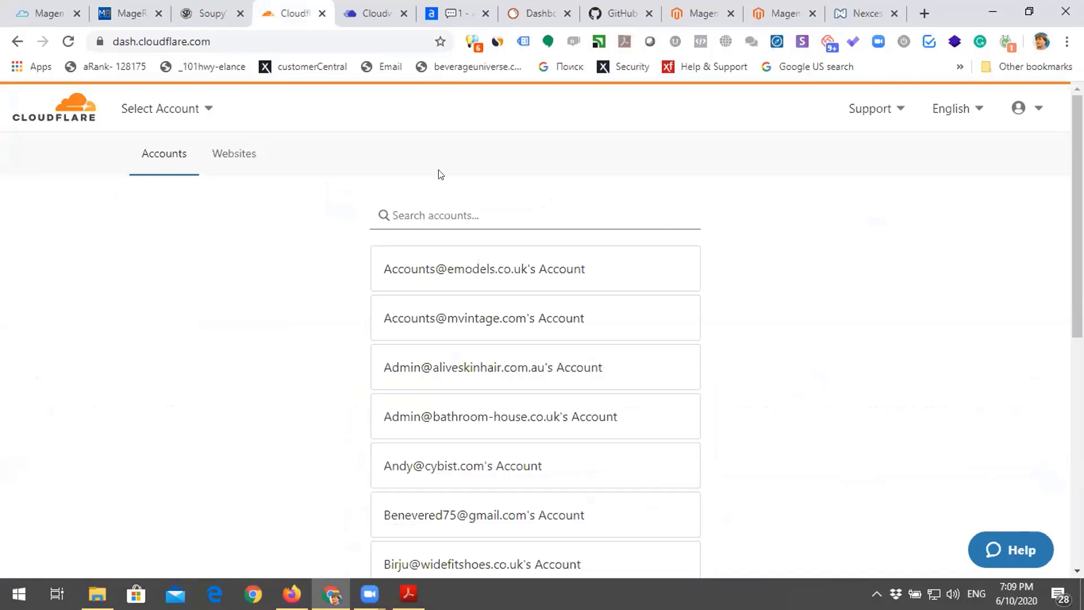
{"action": "left_click", "coordinate": [452, 271]}
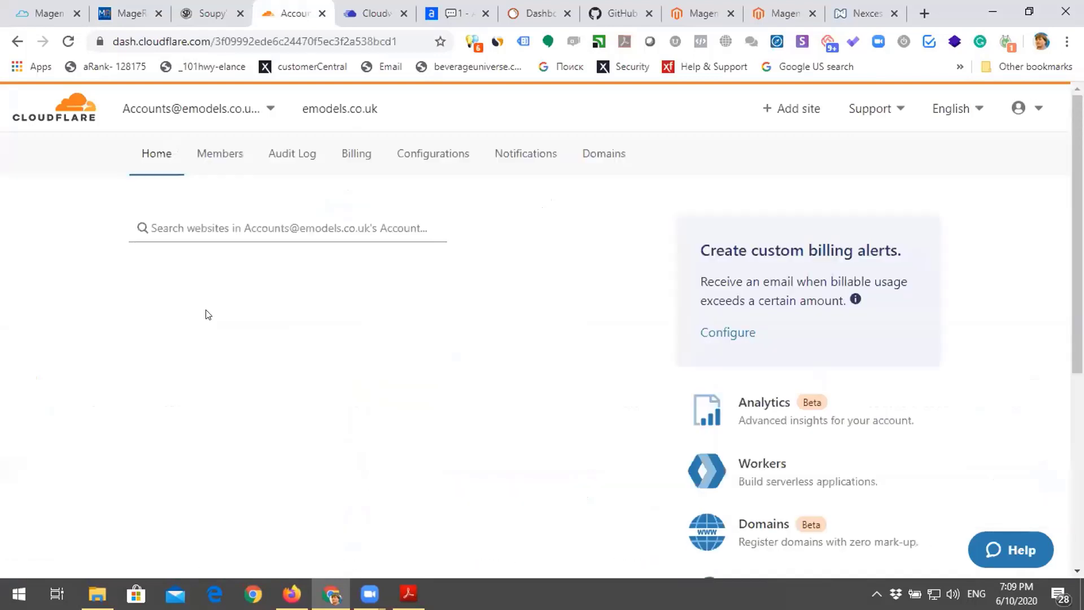
{"action": "left_click", "coordinate": [198, 281]}
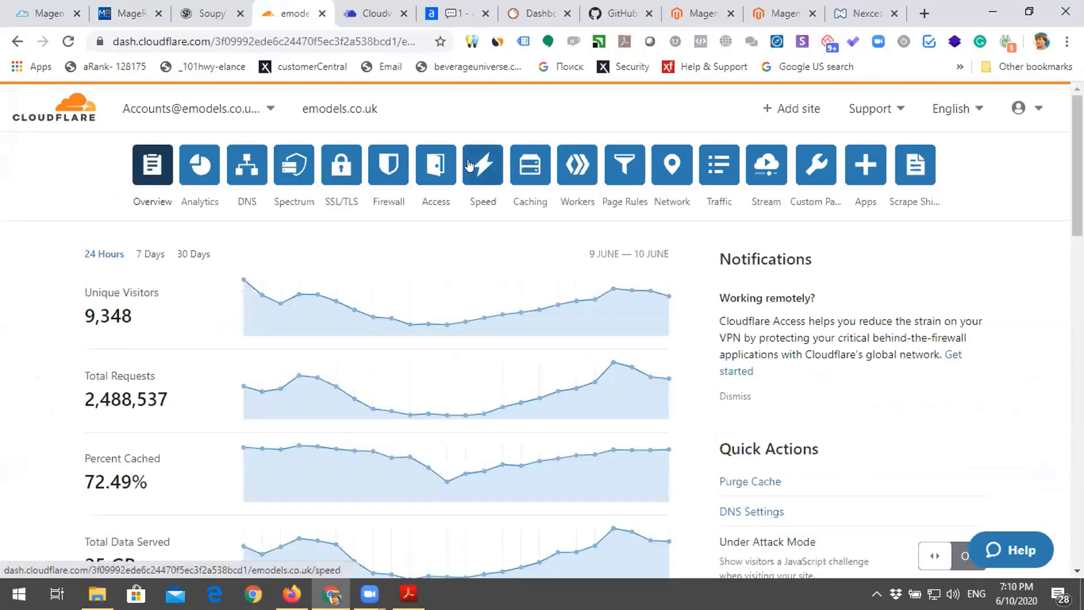
{"action": "left_click", "coordinate": [468, 164]}
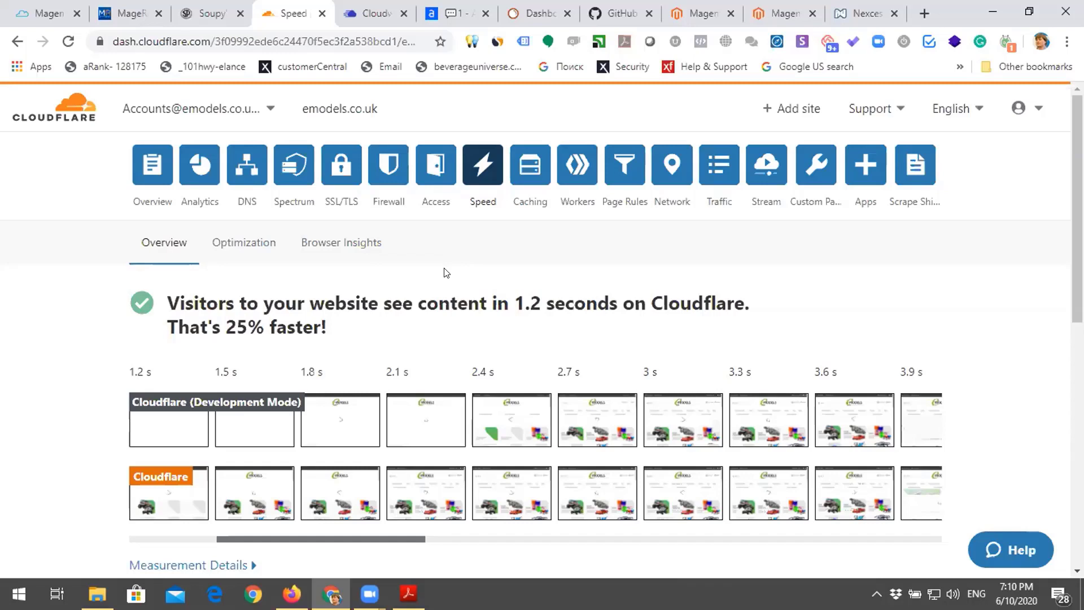
Step: Visit the Astra security site, dismiss its pop-up, and view the Magento 2.4 backward-incompatible changes documentation
{"action": "left_click", "coordinate": [451, 4]}
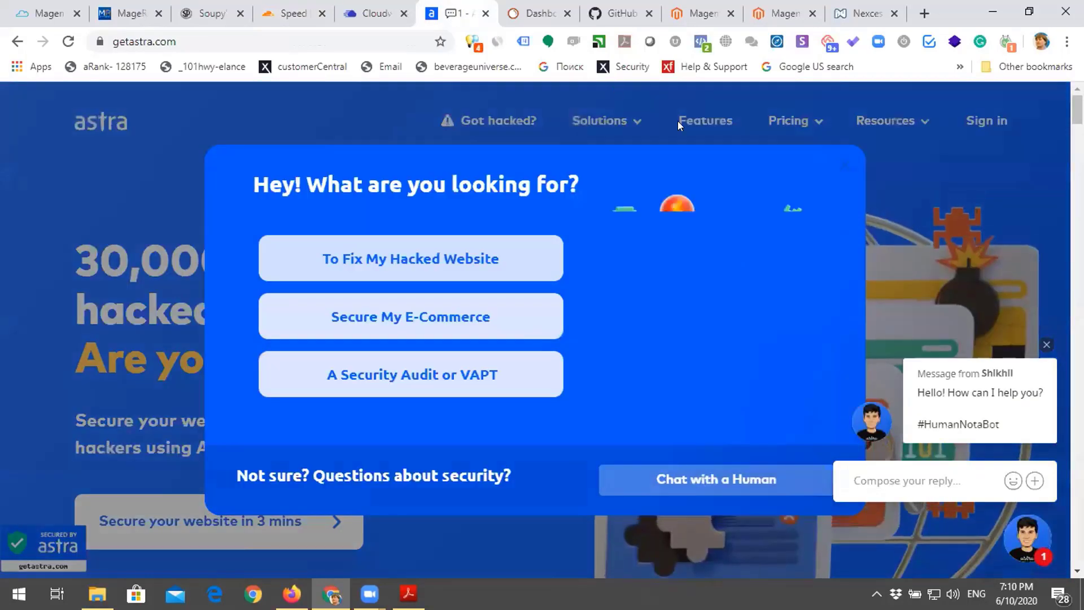
{"action": "left_click", "coordinate": [846, 165]}
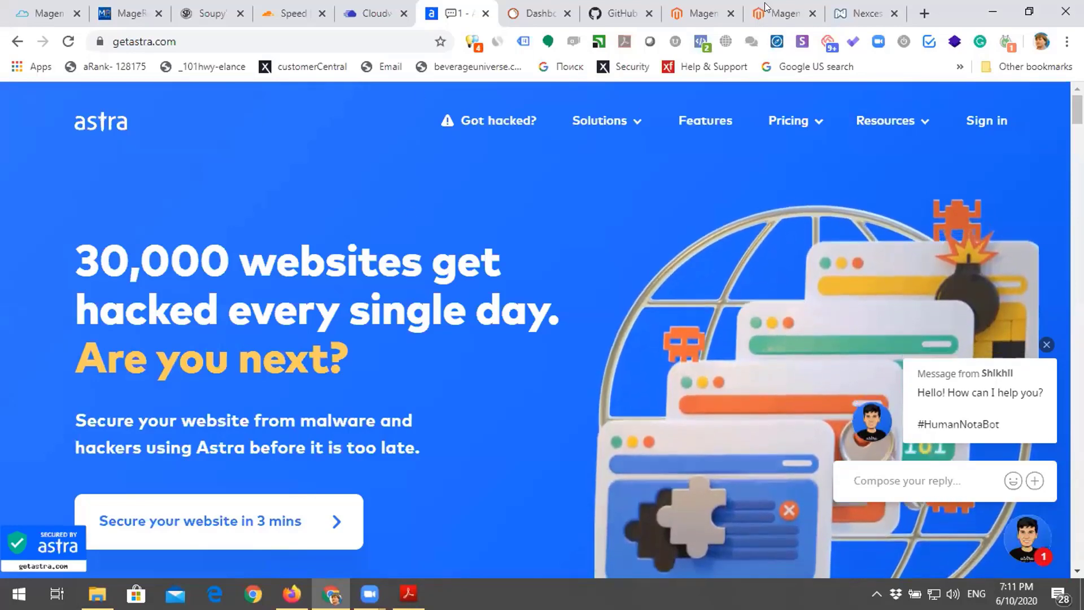
{"action": "left_click", "coordinate": [782, 13]}
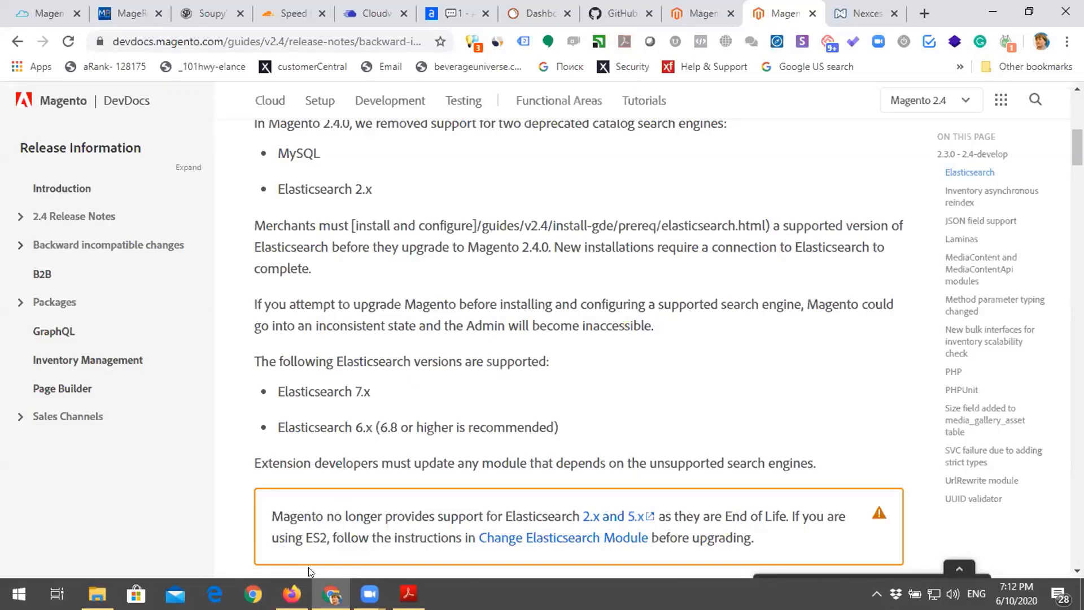
Step: Switch to Google Analytics in Firefox and examine the Landing Pages report in the Behavior site content for growace.com
{"action": "mouse_move", "coordinate": [292, 593]}
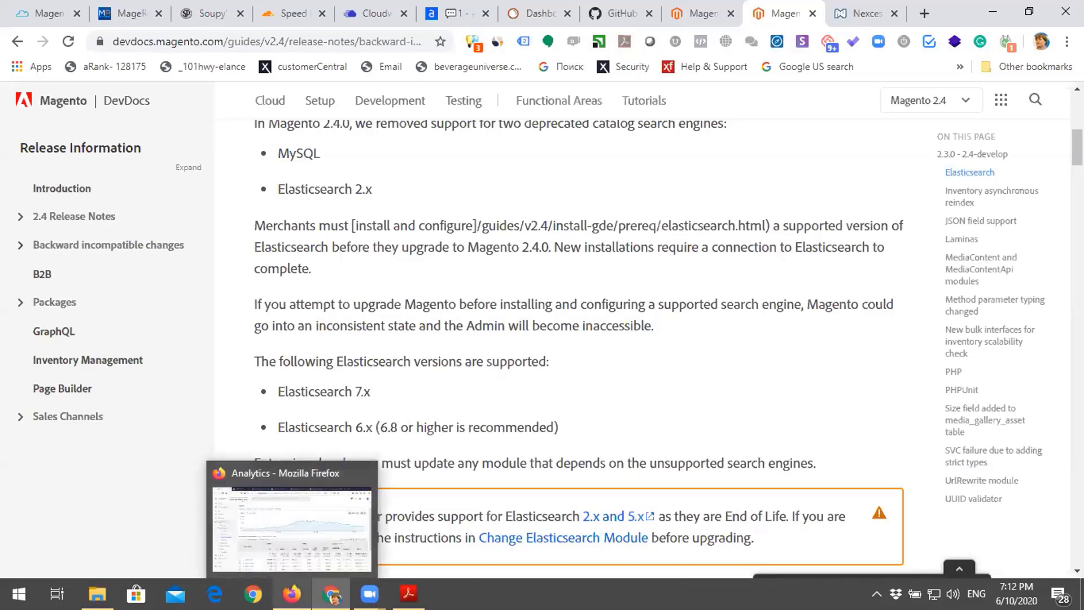
{"action": "left_click", "coordinate": [323, 470]}
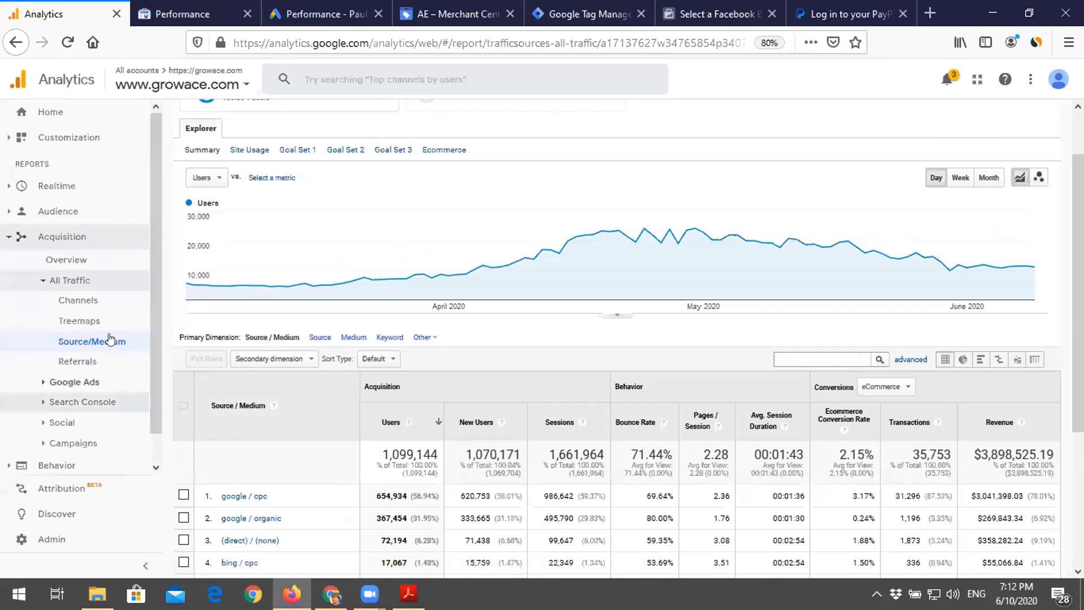
{"action": "scroll", "coordinate": [133, 339], "scroll_direction": "down", "scroll_amount": 1}
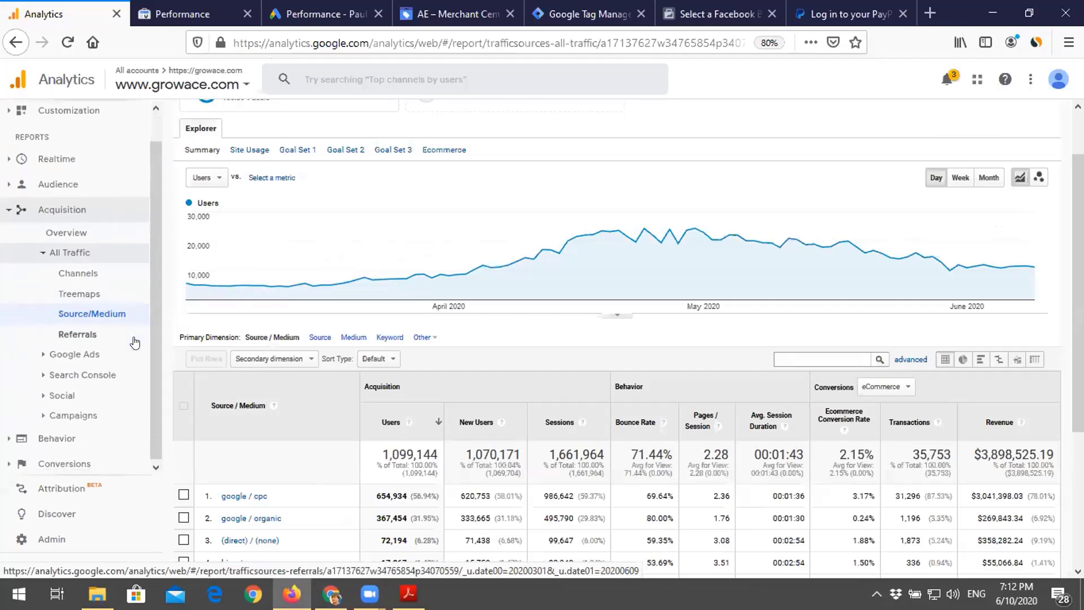
{"action": "left_click", "coordinate": [8, 441]}
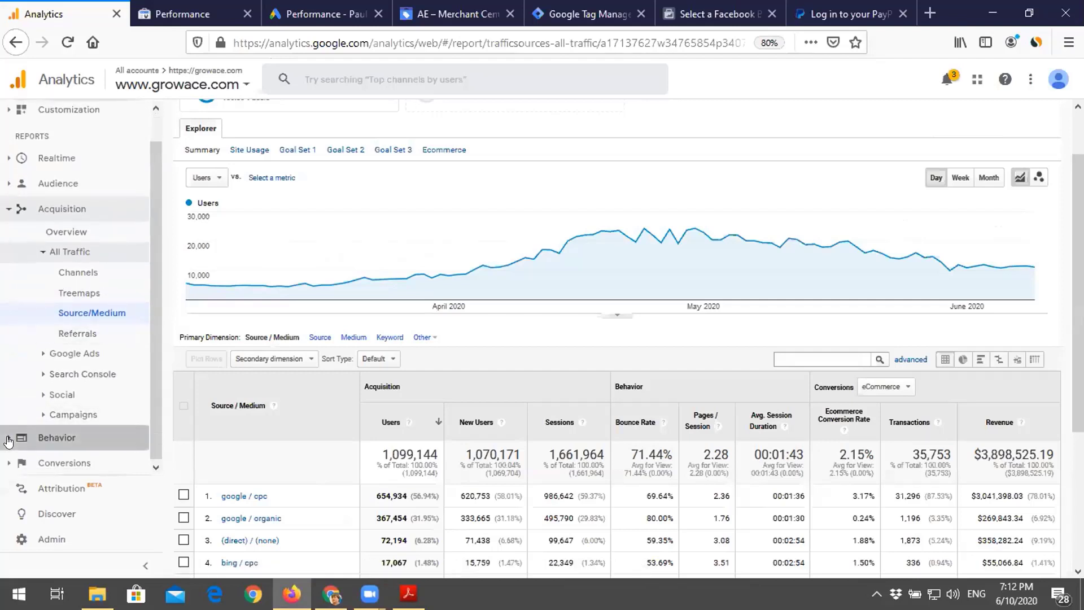
{"action": "left_click_drag", "start_coordinate": [154, 298], "coordinate": [155, 387]}
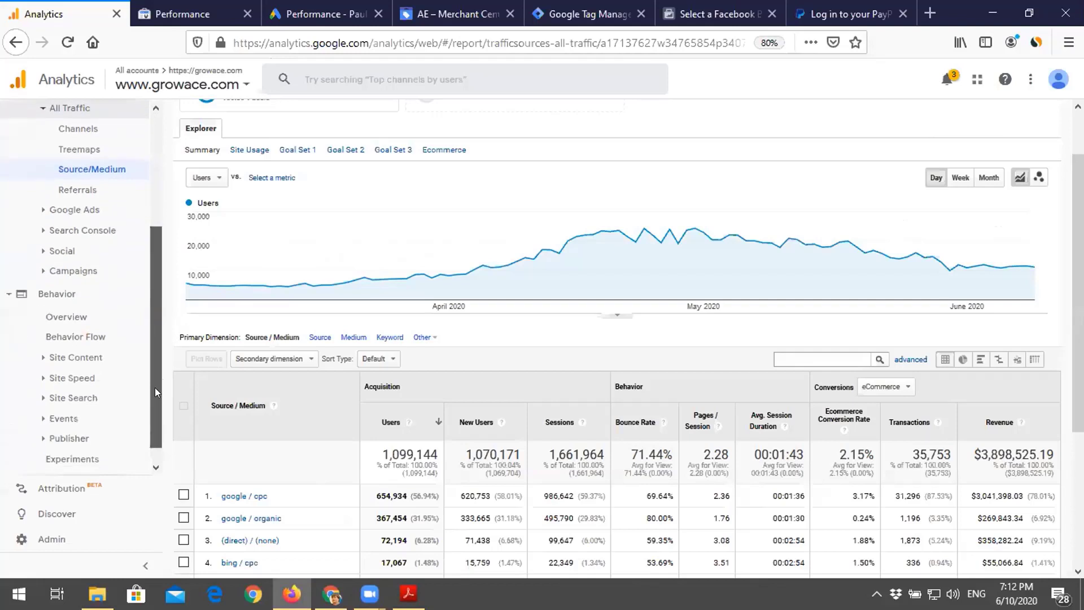
{"action": "left_click", "coordinate": [72, 358]}
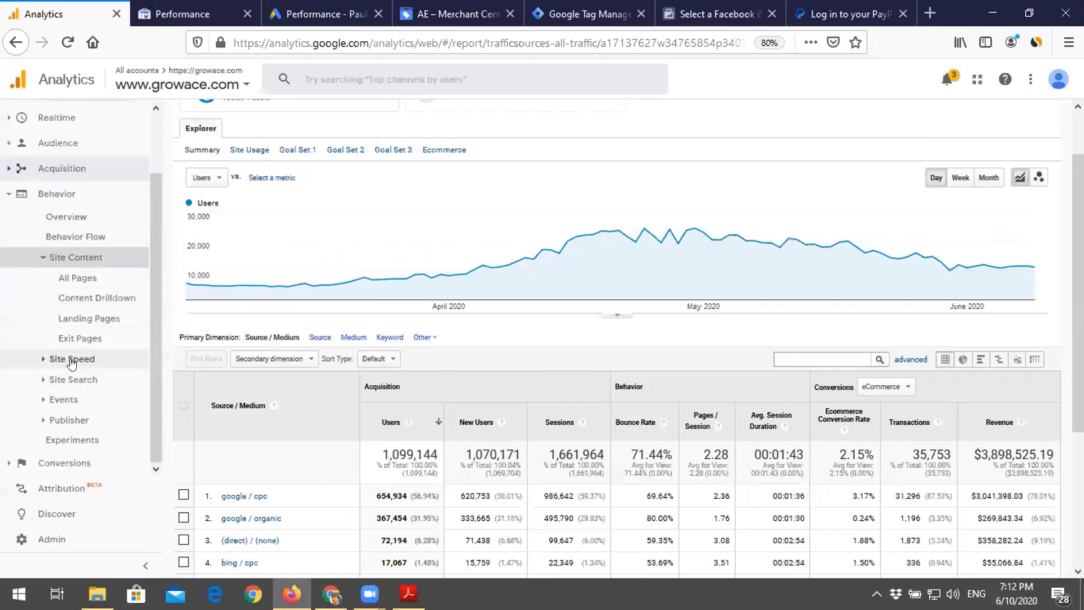
{"action": "left_click", "coordinate": [86, 325]}
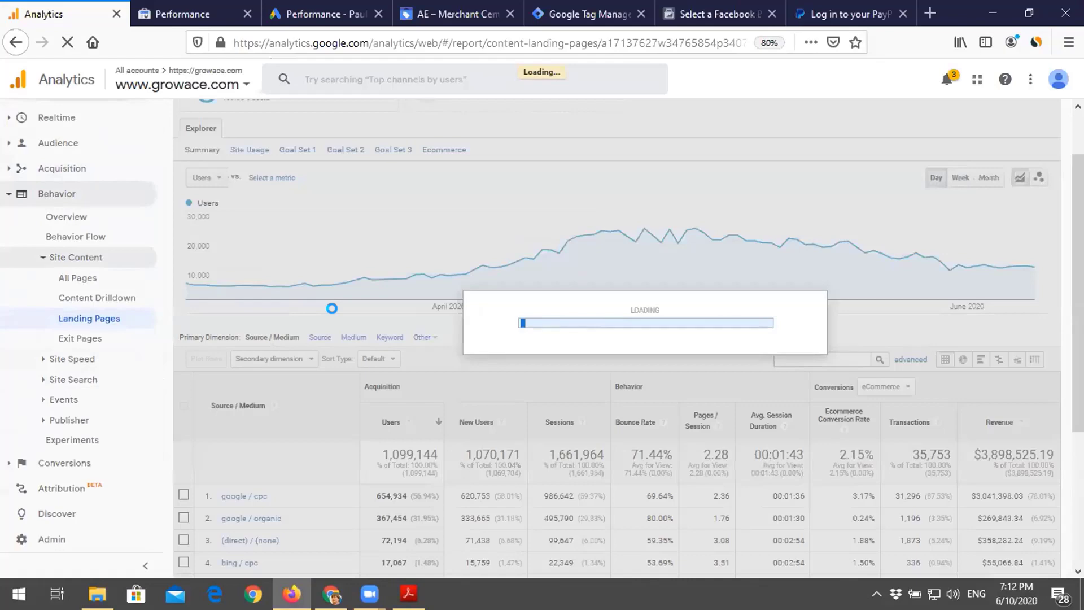
{"action": "scroll", "coordinate": [382, 370], "scroll_direction": "down", "scroll_amount": 2}
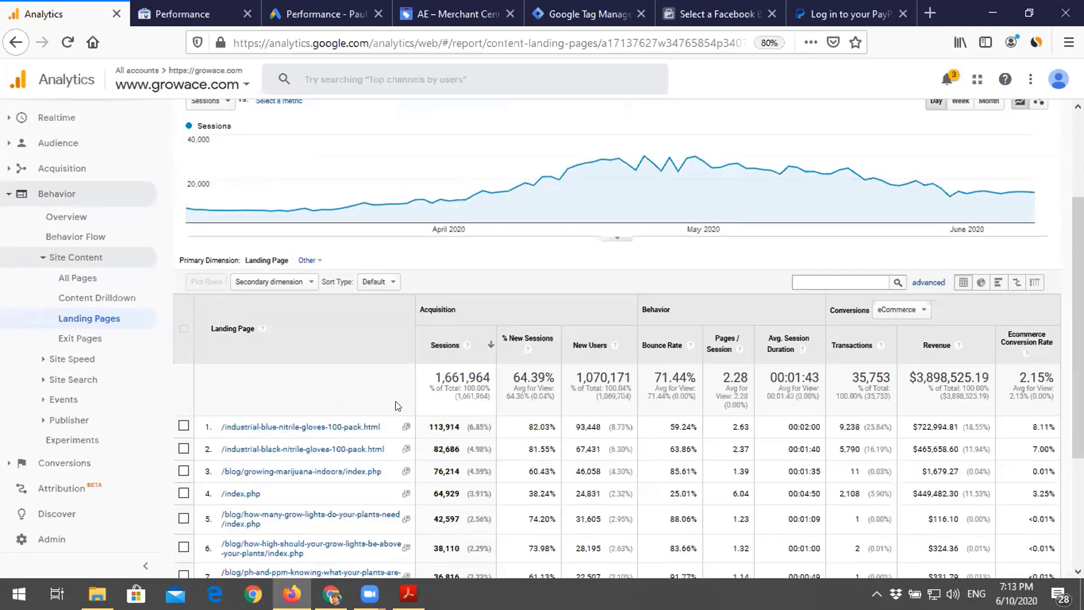
{"action": "scroll", "coordinate": [317, 449], "scroll_direction": "down", "scroll_amount": 3}
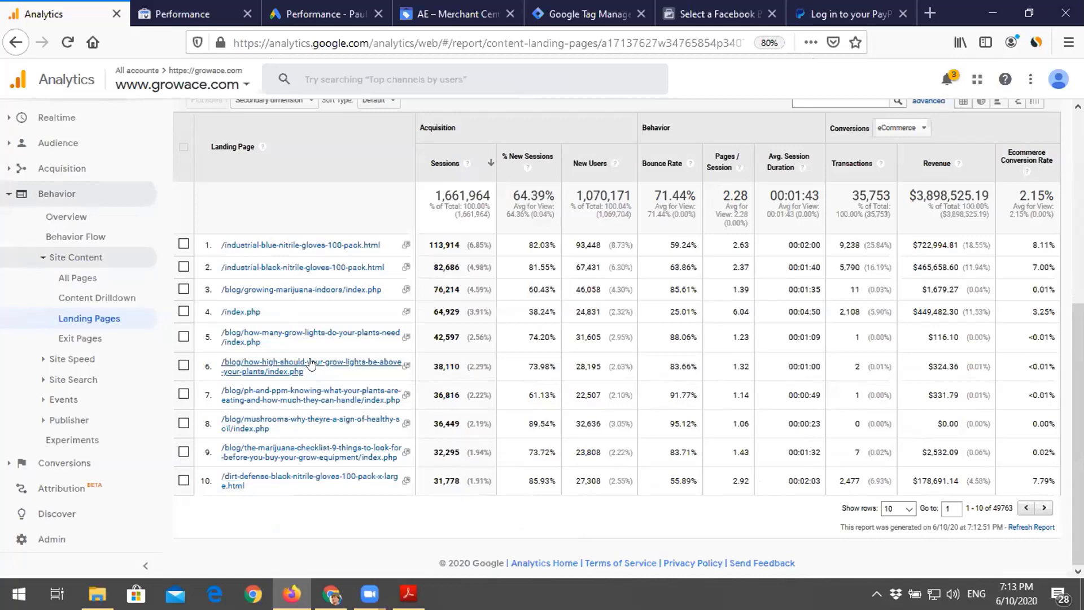
Step: Return to Chrome and look up the domain headlightsdepot.com in Semrush
{"action": "key", "text": "alt+Tab"}
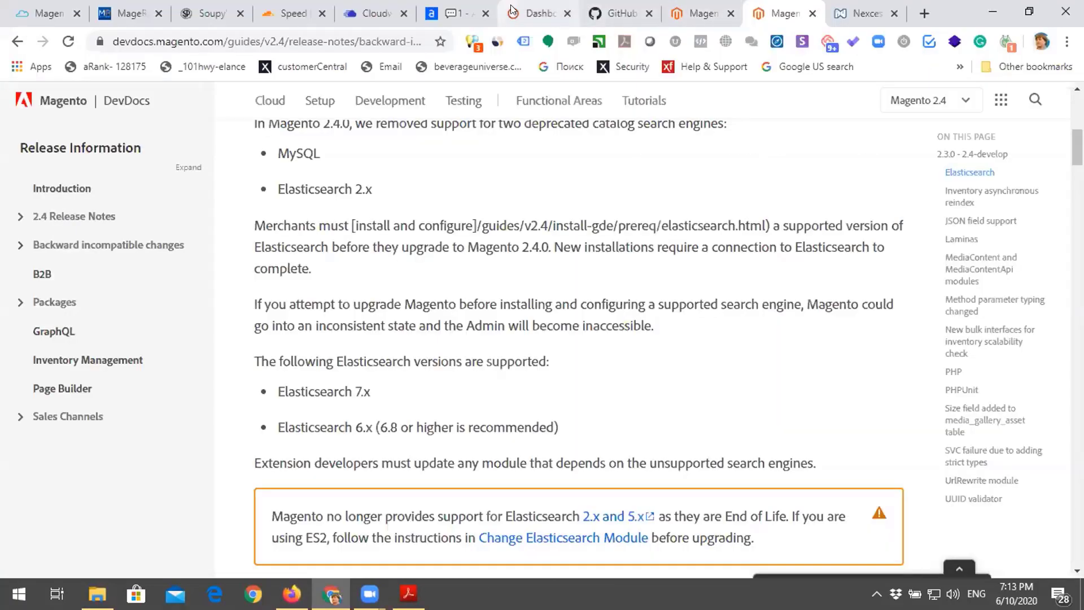
{"action": "left_click", "coordinate": [512, 11]}
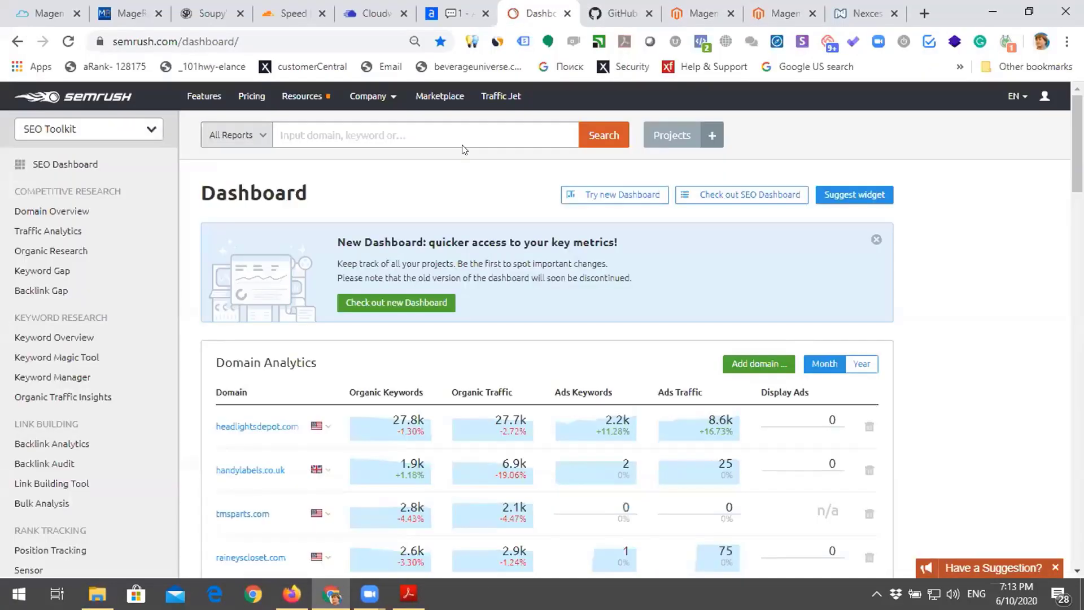
{"action": "left_click", "coordinate": [342, 137]}
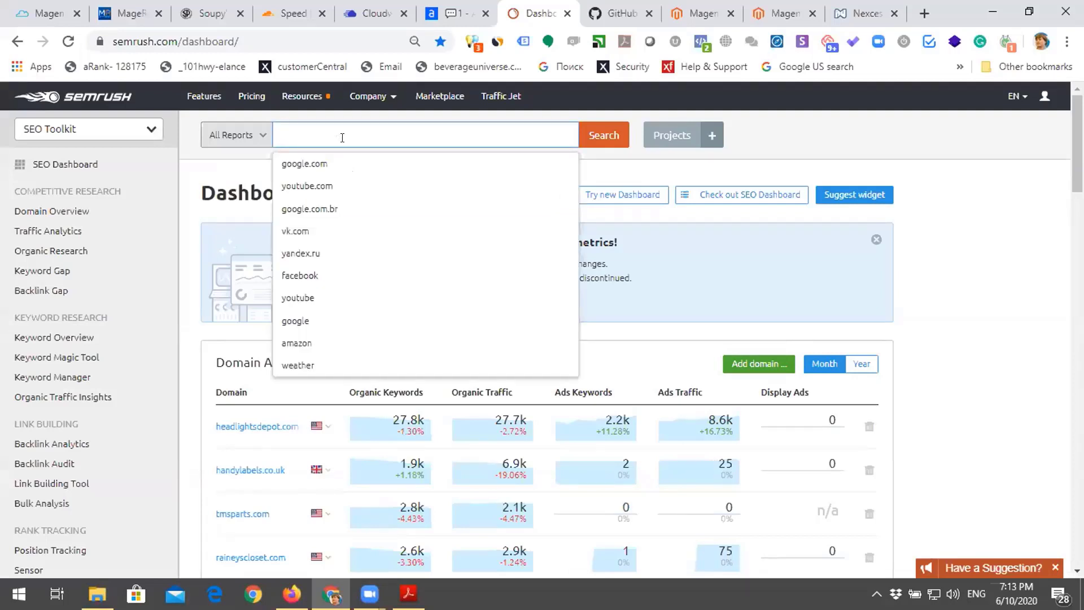
{"action": "type", "text": "headl"}
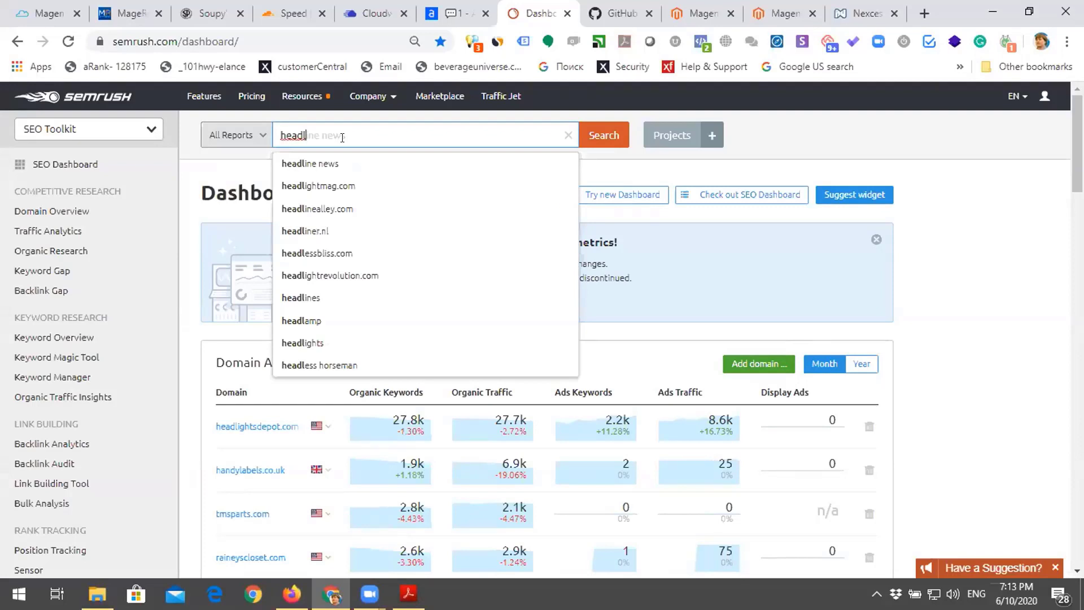
{"action": "type", "text": "ightsdepotco"}
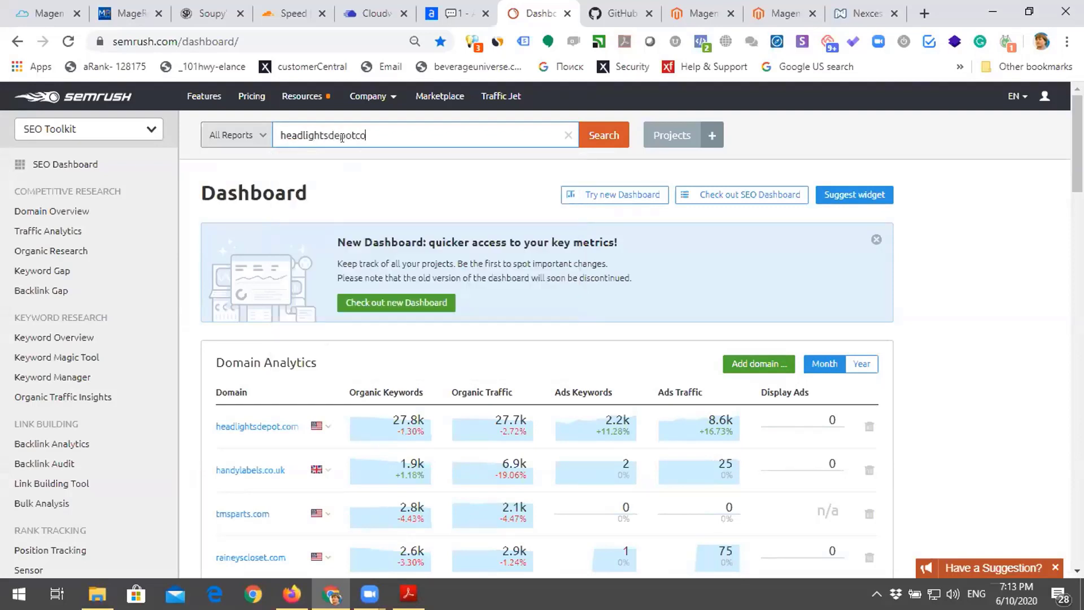
{"action": "key", "text": "BackSpace"}
{"action": "key", "text": "BackSpace"}
{"action": "type", "text": ".com"}
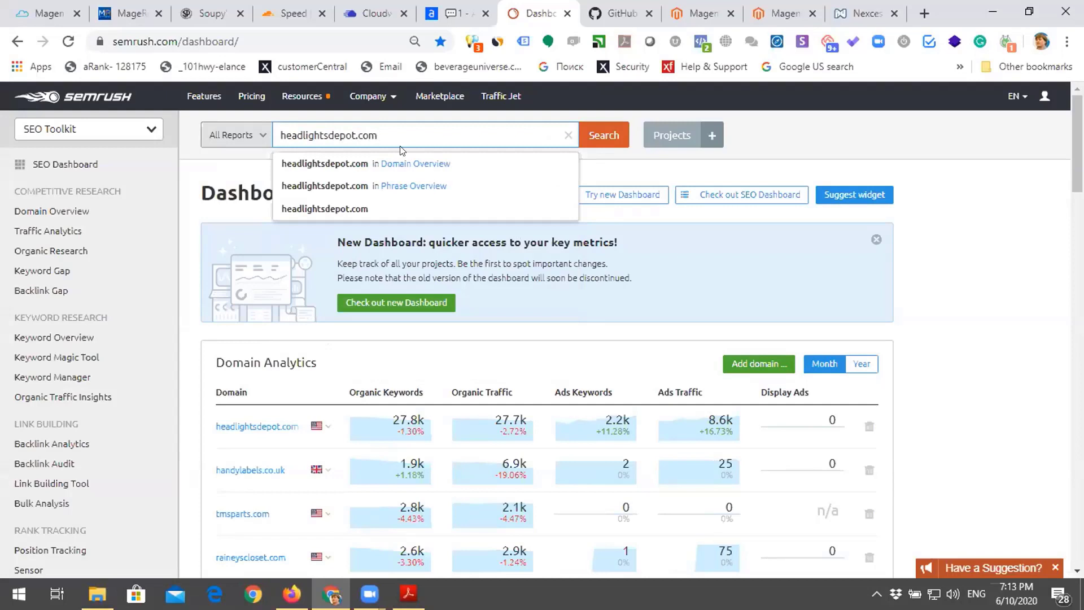
{"action": "left_click", "coordinate": [602, 134]}
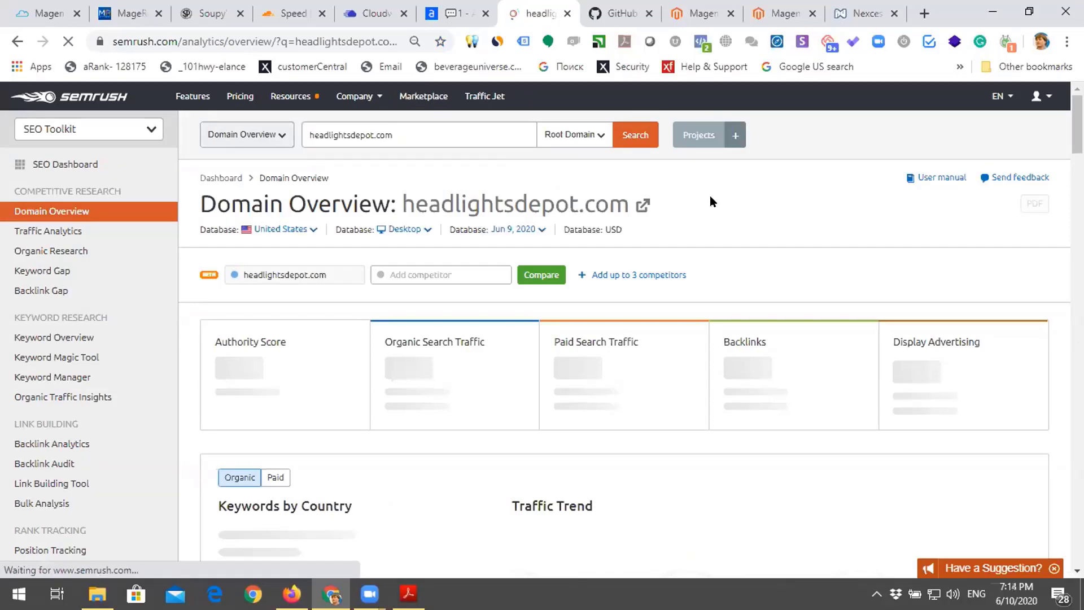
Step: Copy the web address of the Soupy's Performance store, soupysperformance.com
{"action": "left_click", "coordinate": [197, 12]}
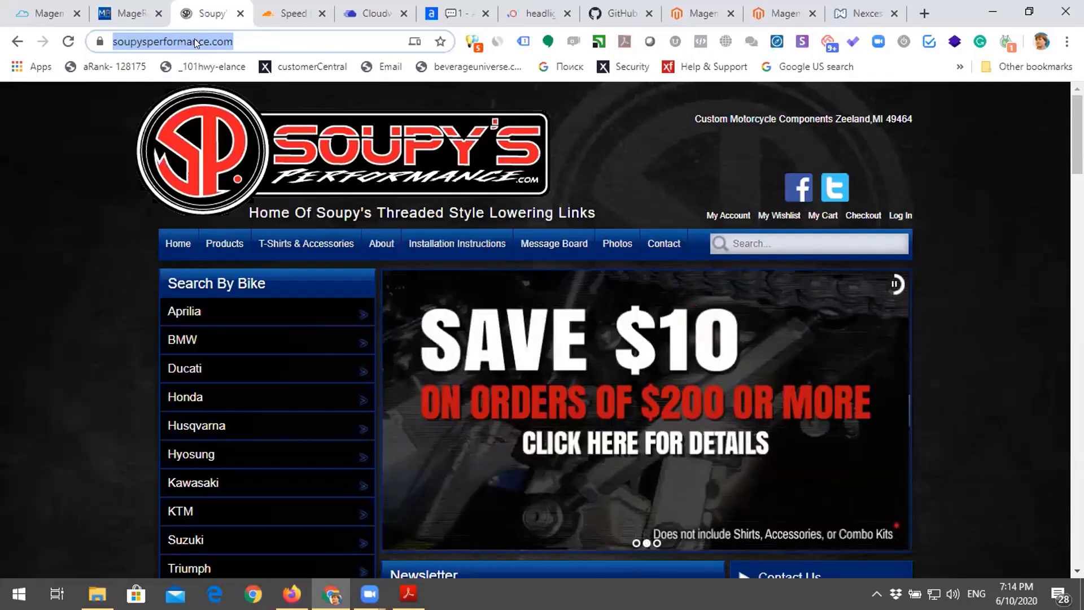
{"action": "right_click", "coordinate": [195, 38]}
{"action": "left_click", "coordinate": [254, 145]}
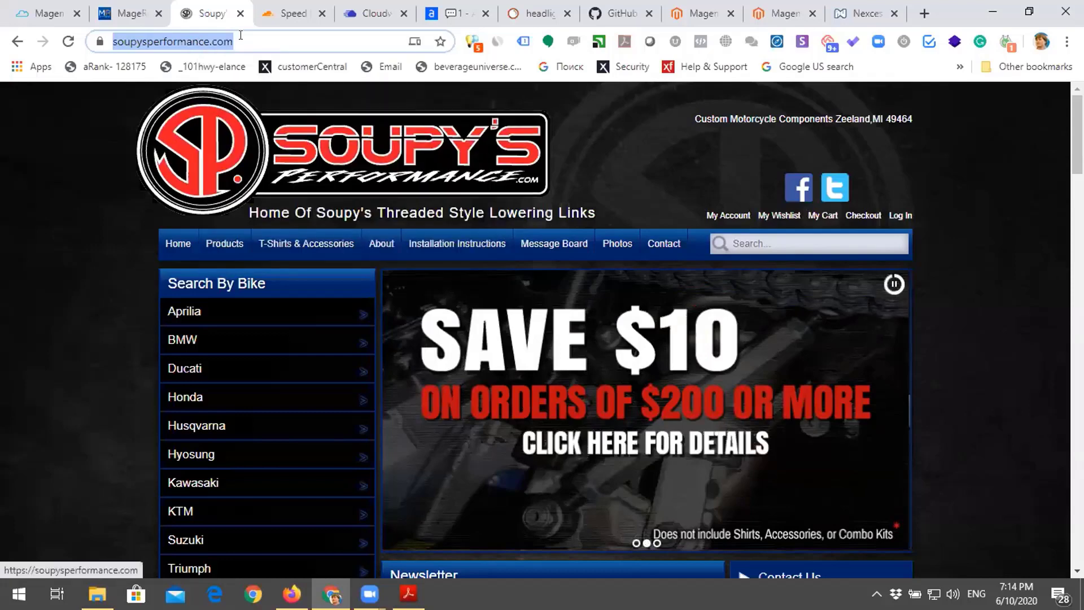
{"action": "mouse_move", "coordinate": [176, 345]}
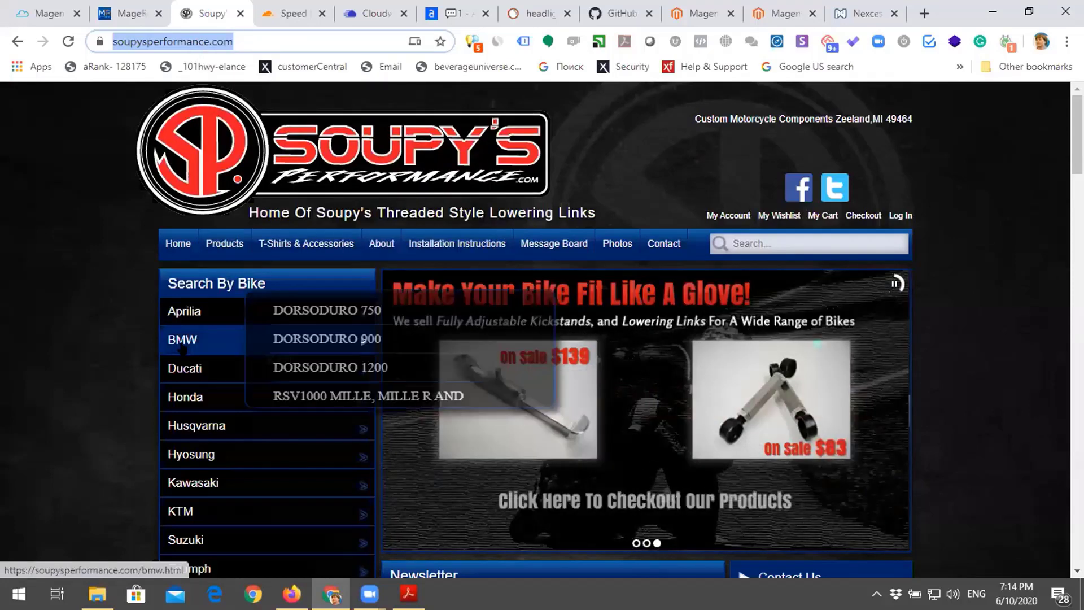
Step: Copy the link address of the BMW K1200GT category on the Soupy's Performance store and open redirectcheck.com separately
{"action": "right_click", "coordinate": [309, 327]}
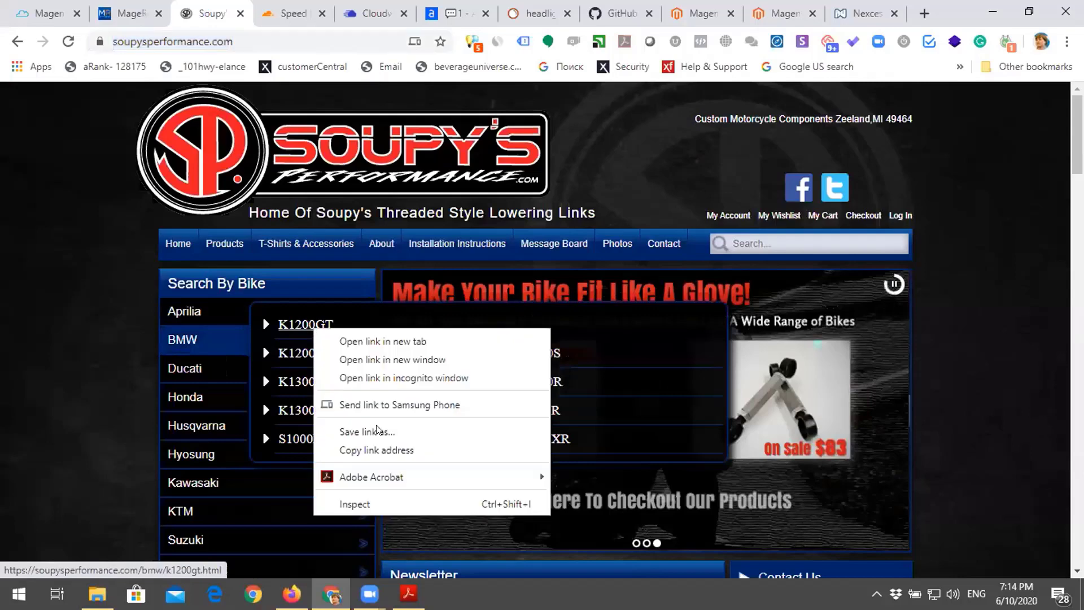
{"action": "left_click", "coordinate": [383, 449]}
{"action": "left_click", "coordinate": [120, 8]}
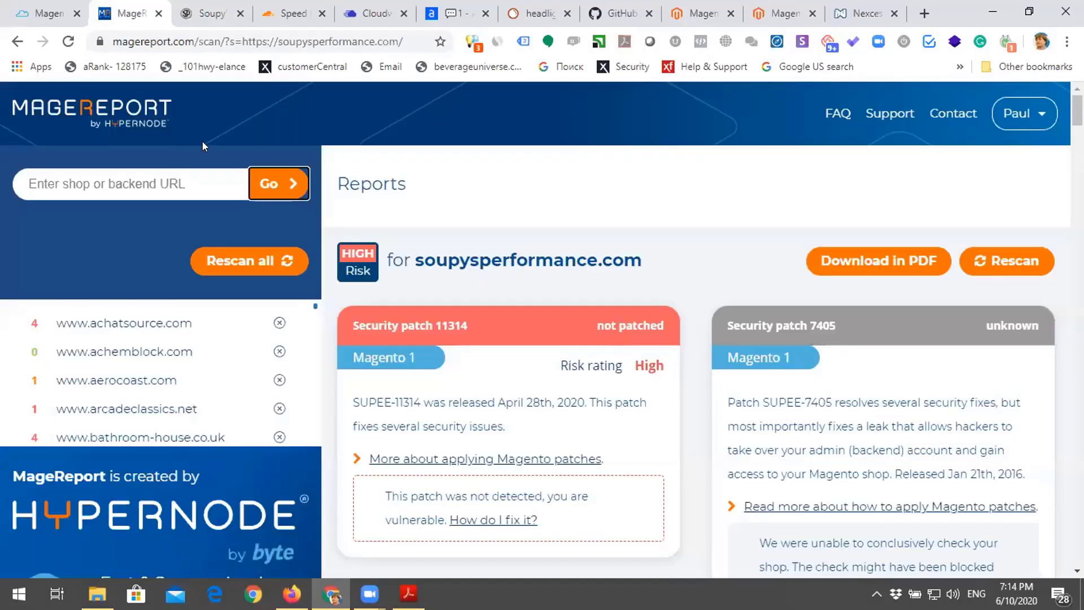
{"action": "key", "text": "ctrl+t"}
{"action": "type", "text": "redirectcheck.com"}
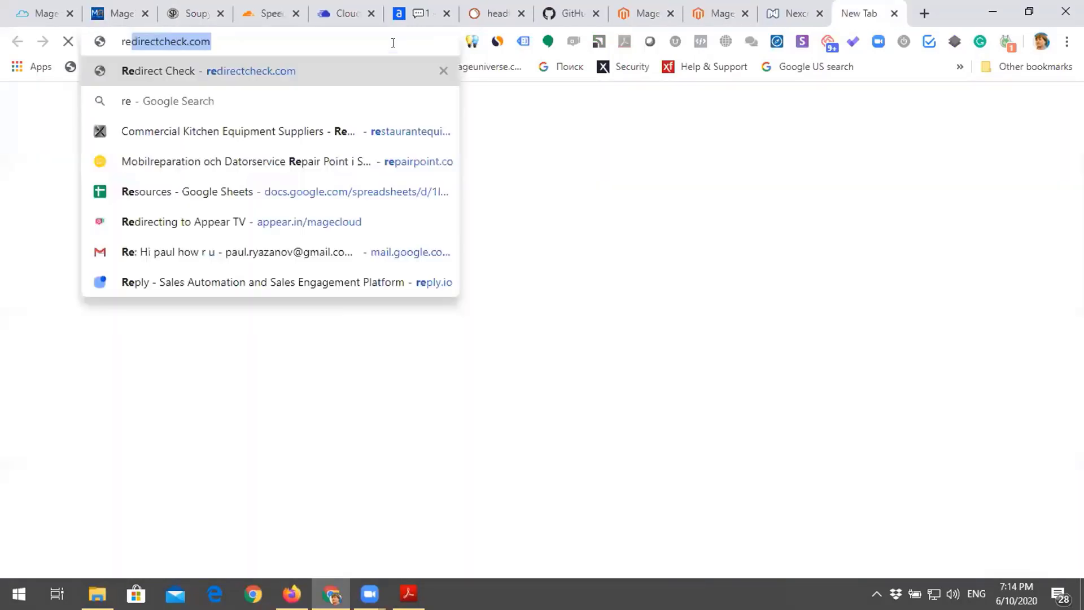
{"action": "key", "text": "Return"}
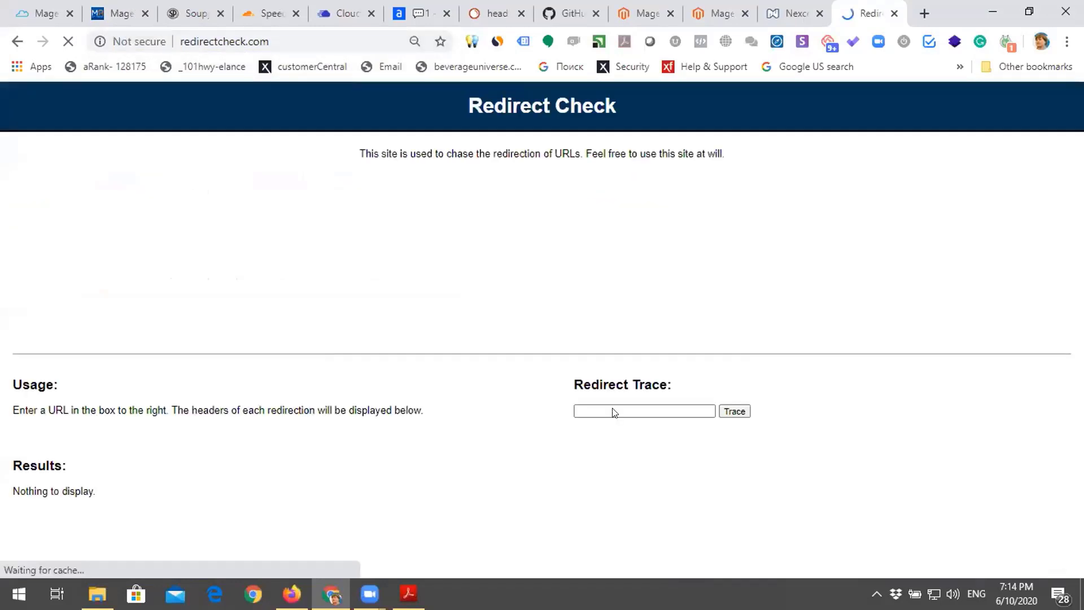
Step: Trace the redirects of the copied K1200GT address using http instead of https, and inspect the status line and response headers
{"action": "left_click", "coordinate": [597, 405]}
{"action": "left_click", "coordinate": [598, 405]}
{"action": "key", "text": "ctrl+v"}
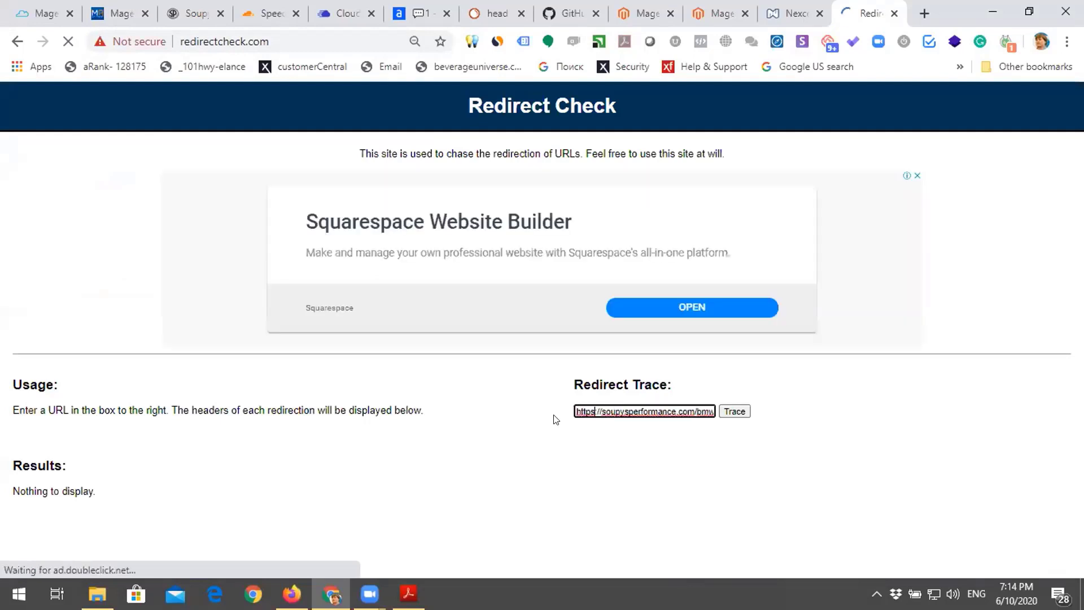
{"action": "key", "text": "BackSpace"}
{"action": "left_click", "coordinate": [858, 400]}
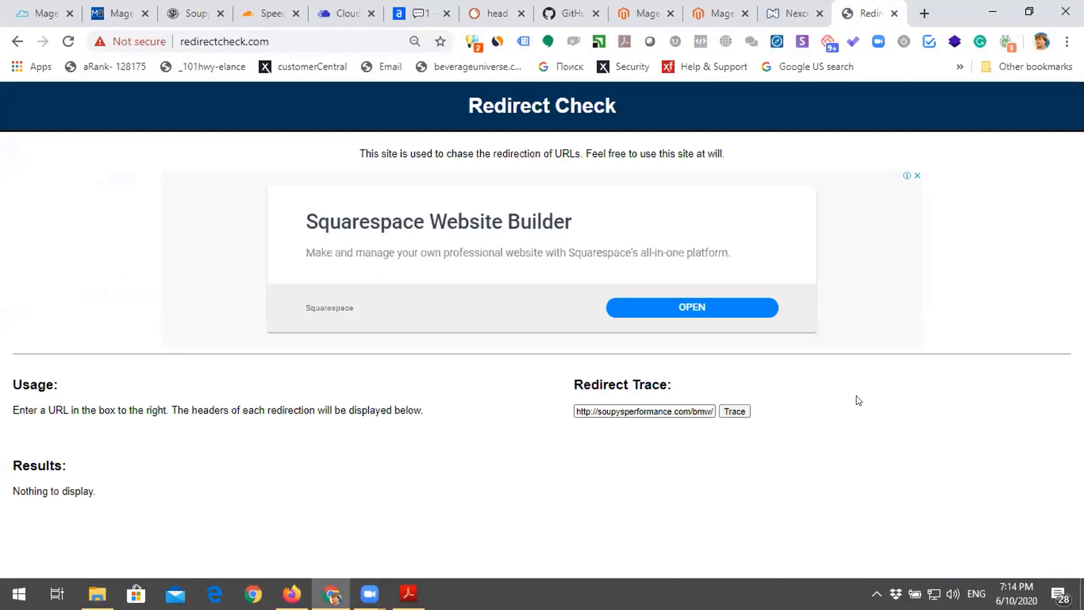
{"action": "key", "text": "Return"}
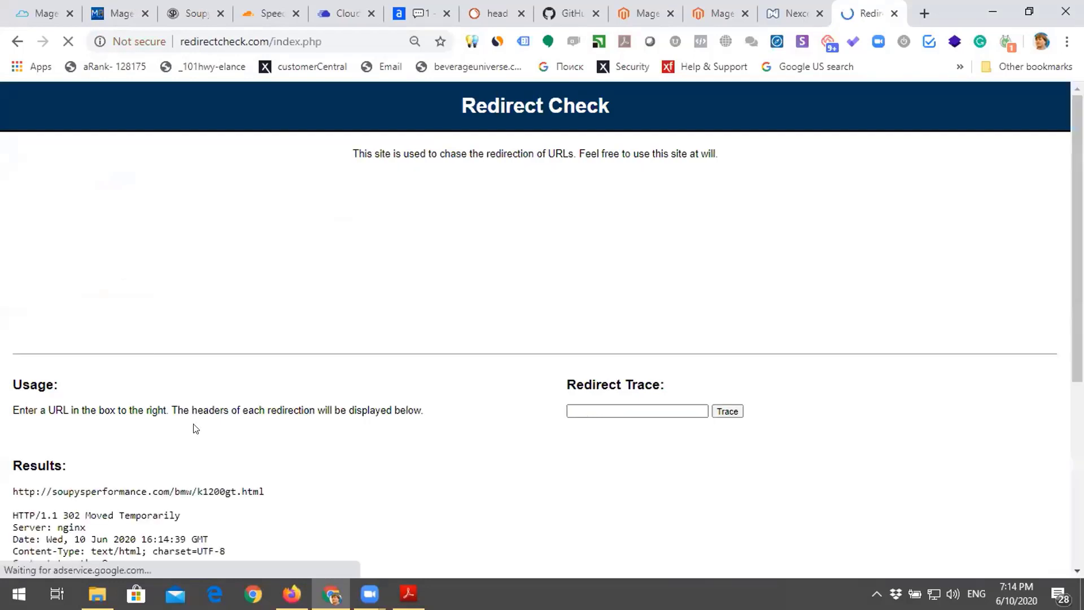
{"action": "scroll", "coordinate": [195, 428], "scroll_direction": "down", "scroll_amount": 3}
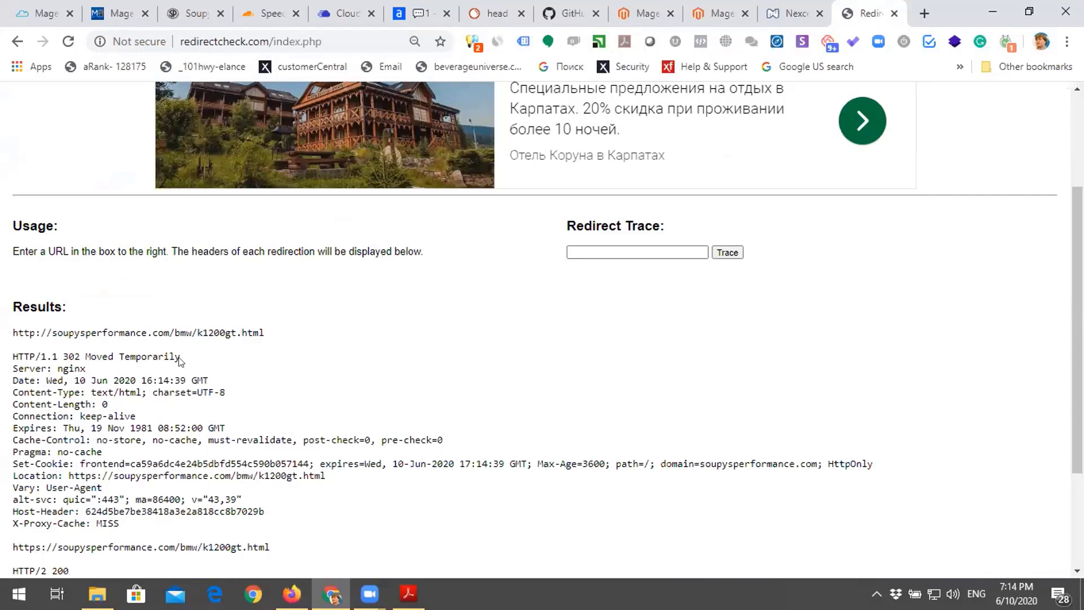
{"action": "left_click_drag", "start_coordinate": [62, 356], "coordinate": [181, 357]}
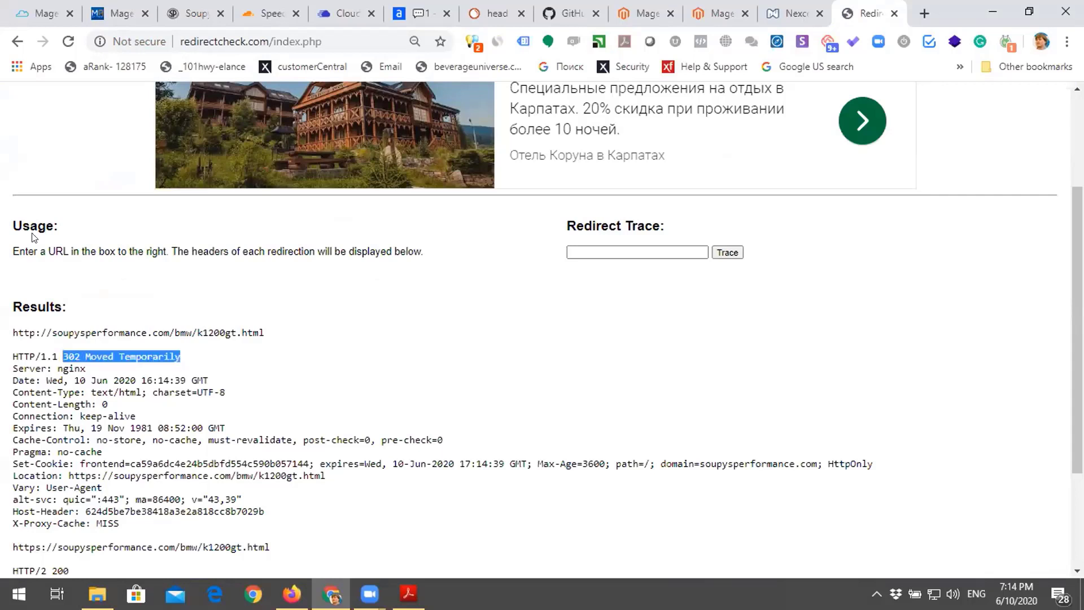
{"action": "scroll", "coordinate": [170, 402], "scroll_direction": "down", "scroll_amount": 1}
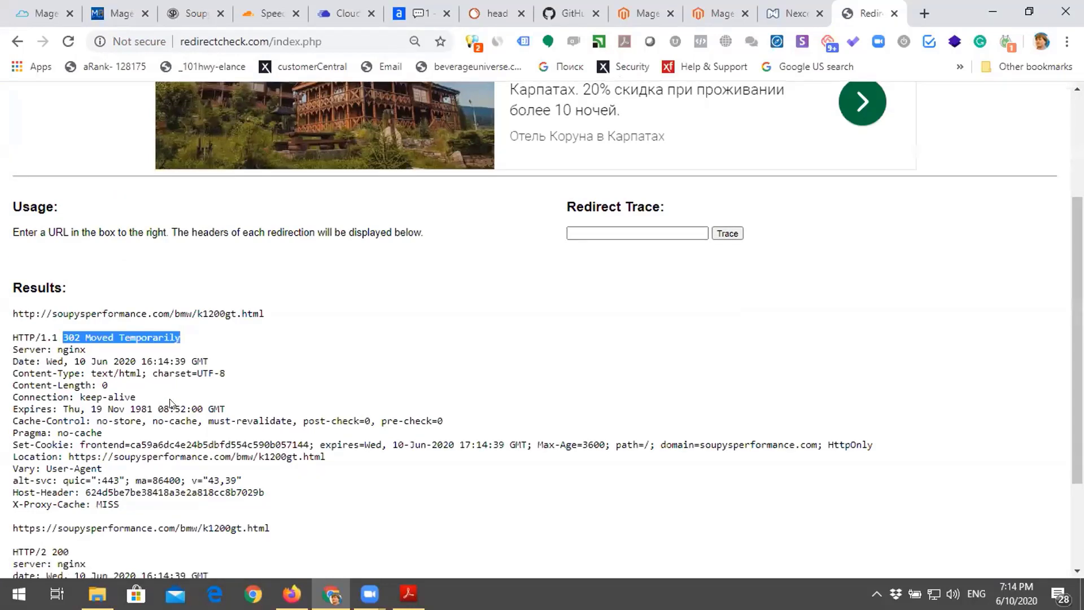
{"action": "scroll", "coordinate": [170, 402], "scroll_direction": "down", "scroll_amount": 1}
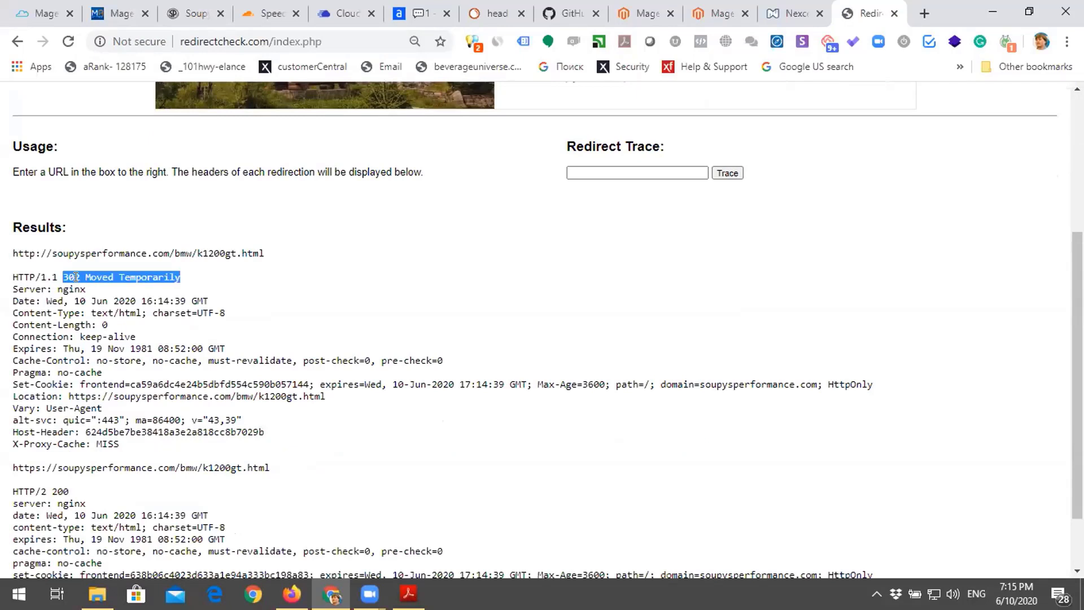
{"action": "triple_click", "coordinate": [99, 253]}
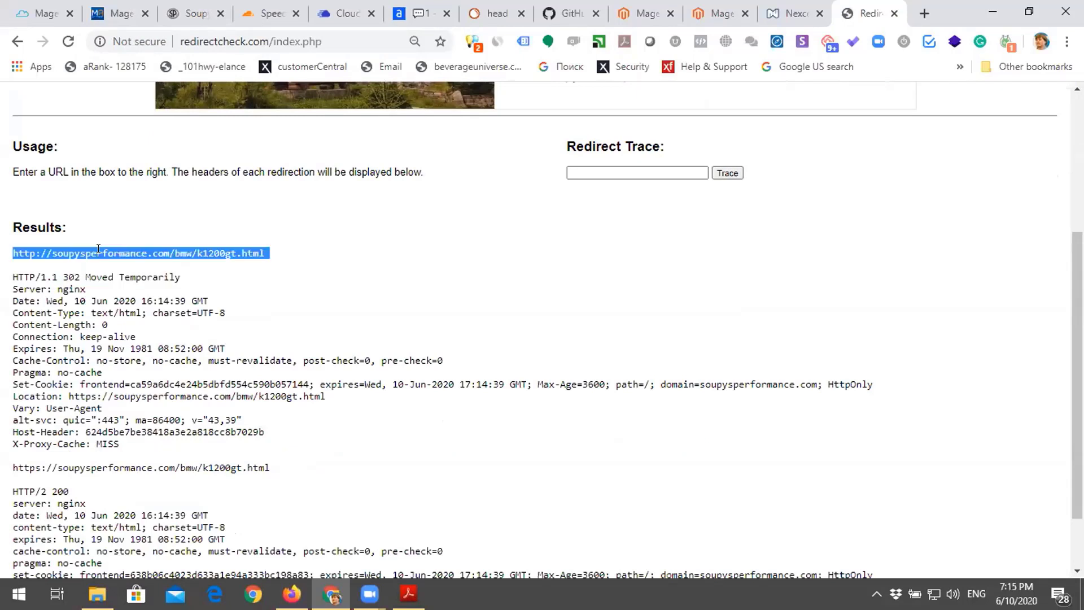
{"action": "right_click", "coordinate": [79, 257]}
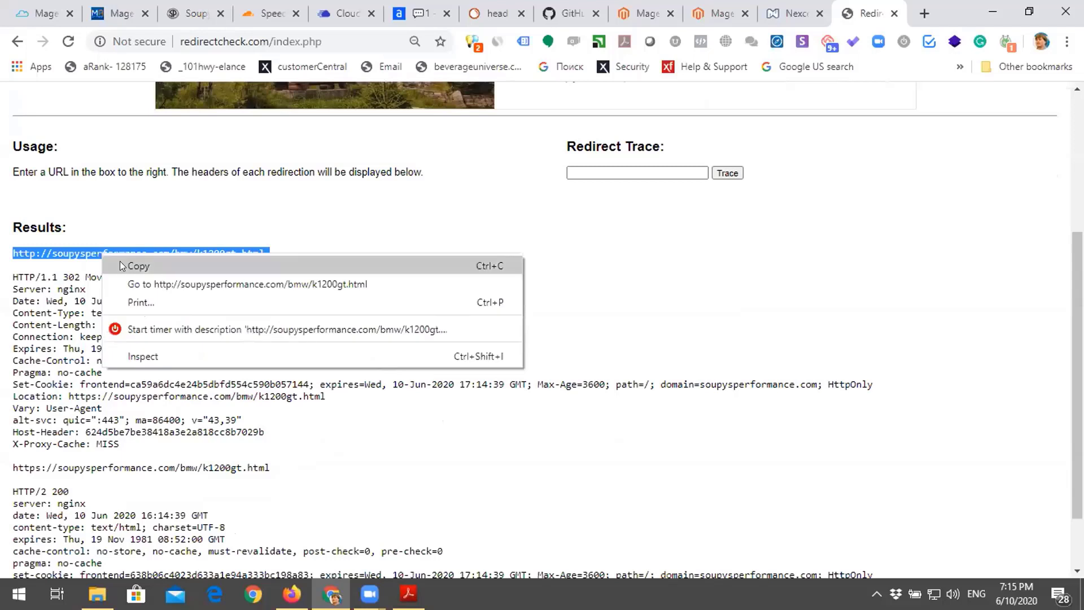
{"action": "left_click", "coordinate": [120, 263]}
{"action": "left_click", "coordinate": [595, 169]}
{"action": "key", "text": "ctrl+v"}
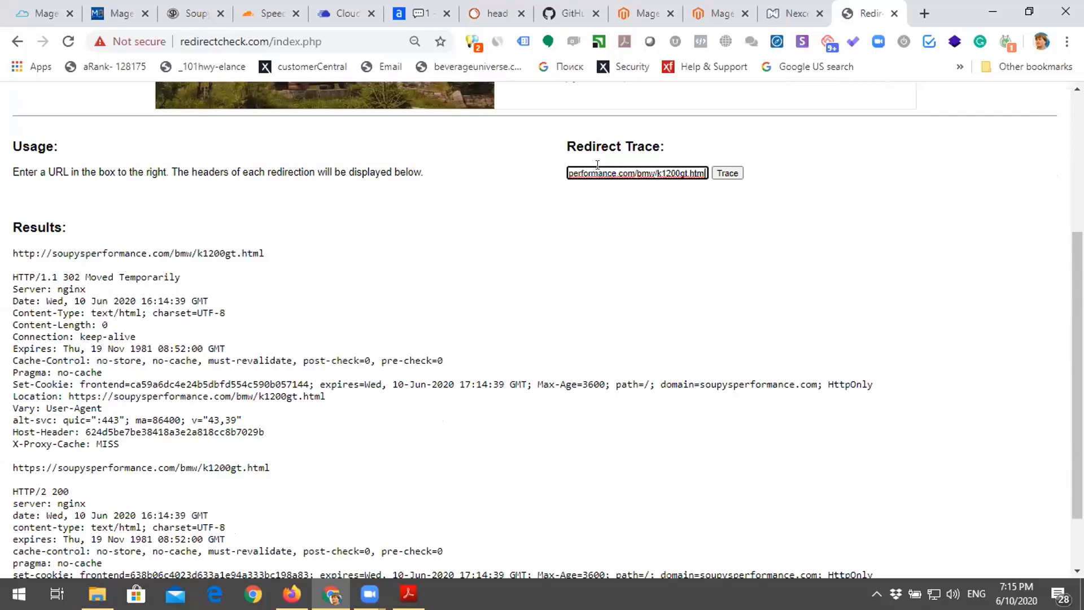
{"action": "key", "text": "Home"}
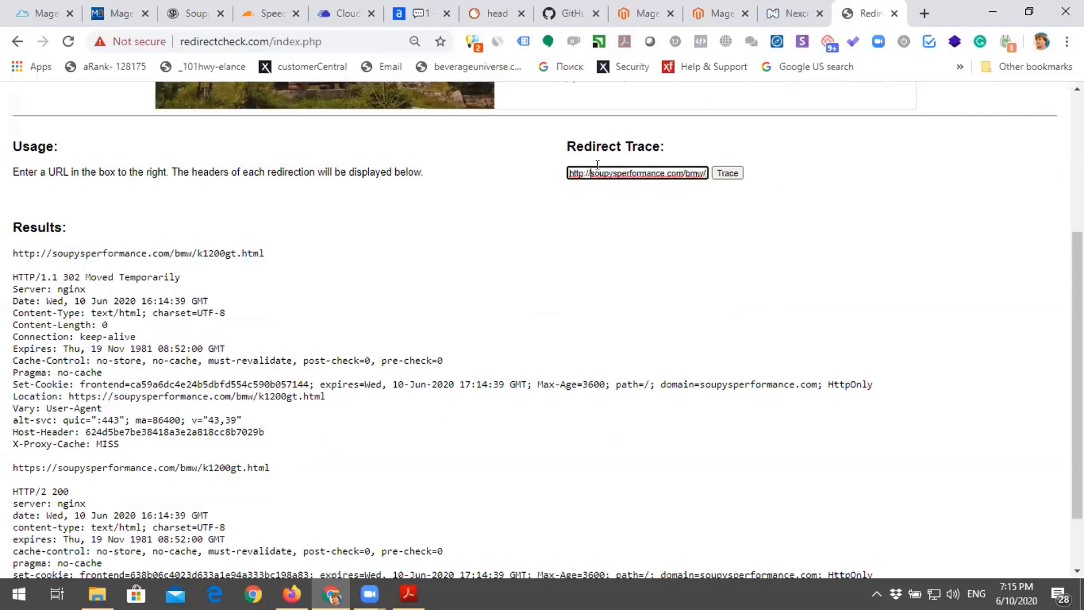
{"action": "type", "text": "www."}
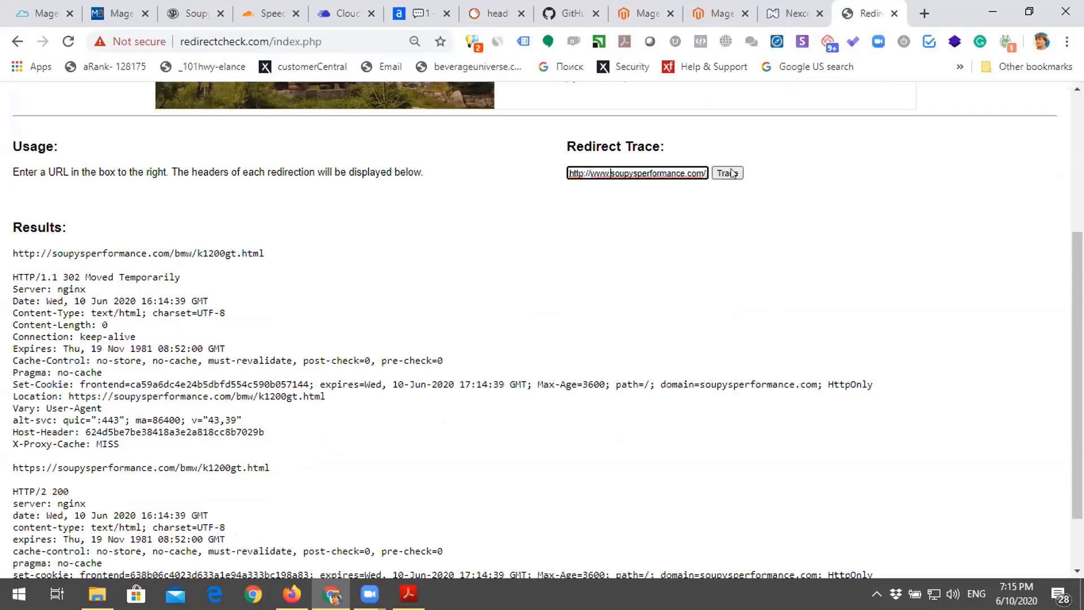
{"action": "left_click", "coordinate": [728, 173]}
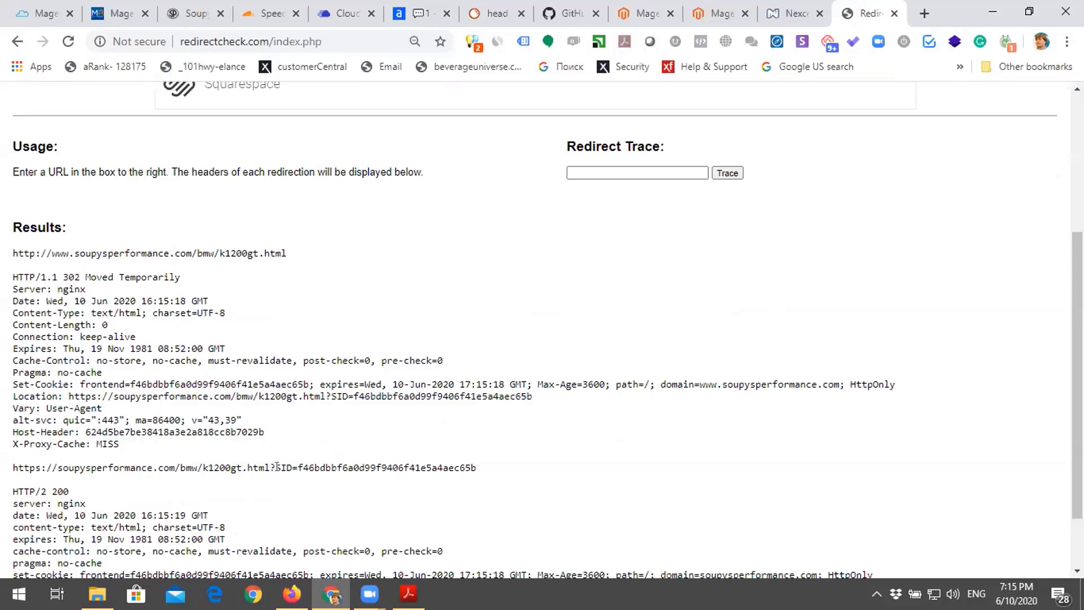
{"action": "left_click_drag", "start_coordinate": [269, 467], "coordinate": [452, 487]}
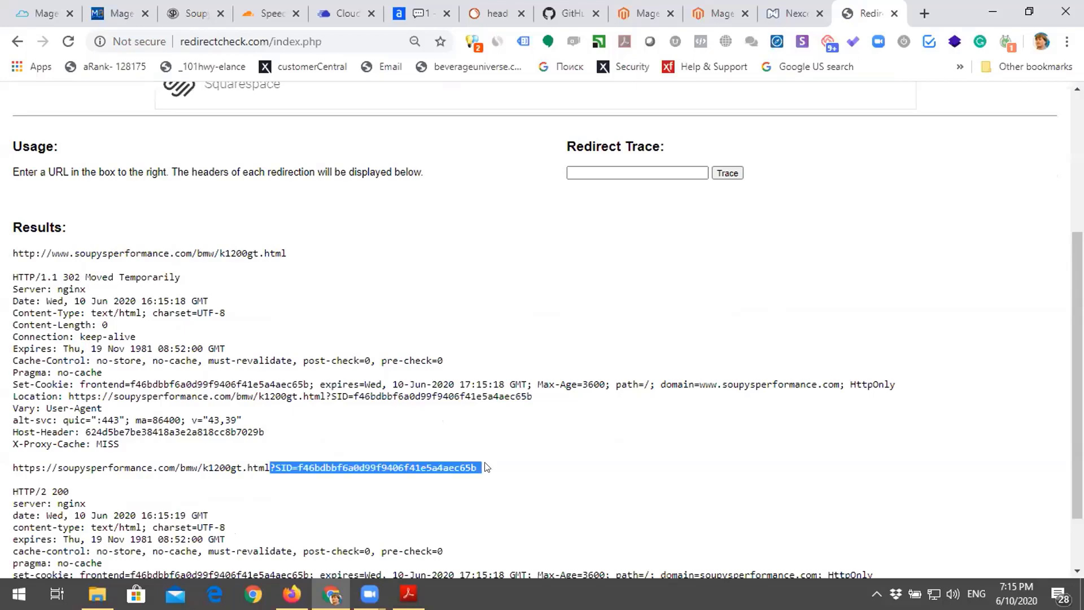
{"action": "scroll", "coordinate": [332, 361], "scroll_direction": "down", "scroll_amount": 2}
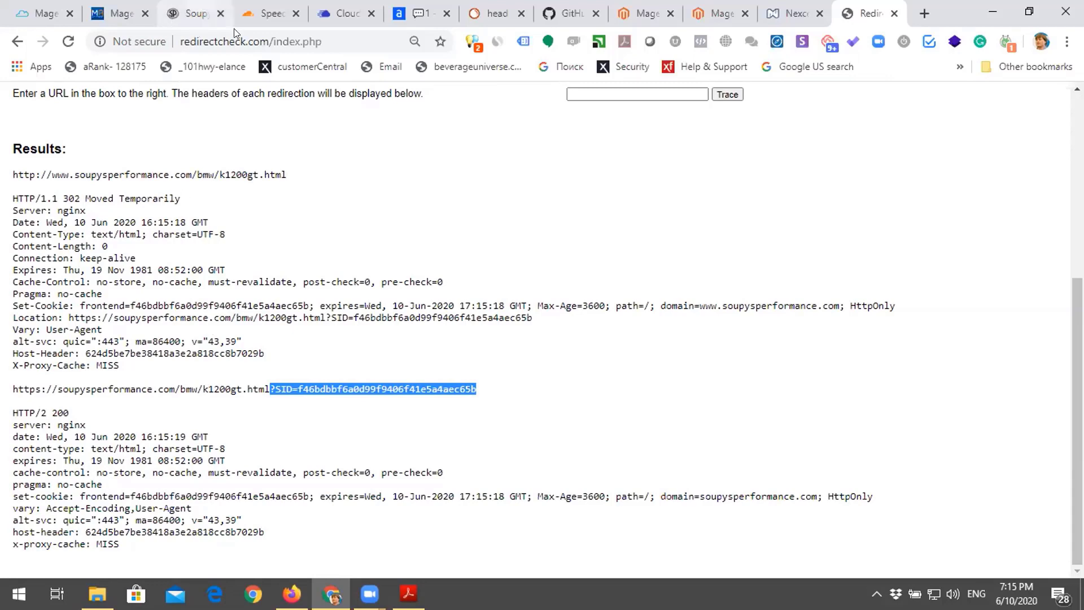
Step: Return to the Soupy's Performance store and open its robots.txt file
{"action": "left_click", "coordinate": [223, 16]}
{"action": "left_click", "coordinate": [265, 41]}
{"action": "type", "text": "ro"}
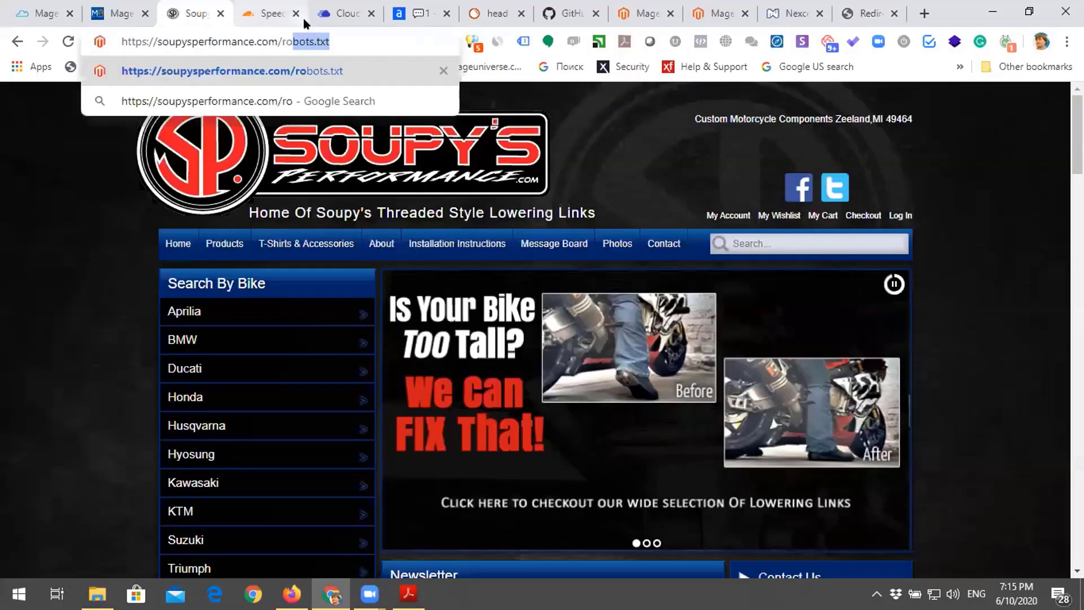
{"action": "type", "text": "bot"}
{"action": "key", "text": "Return"}
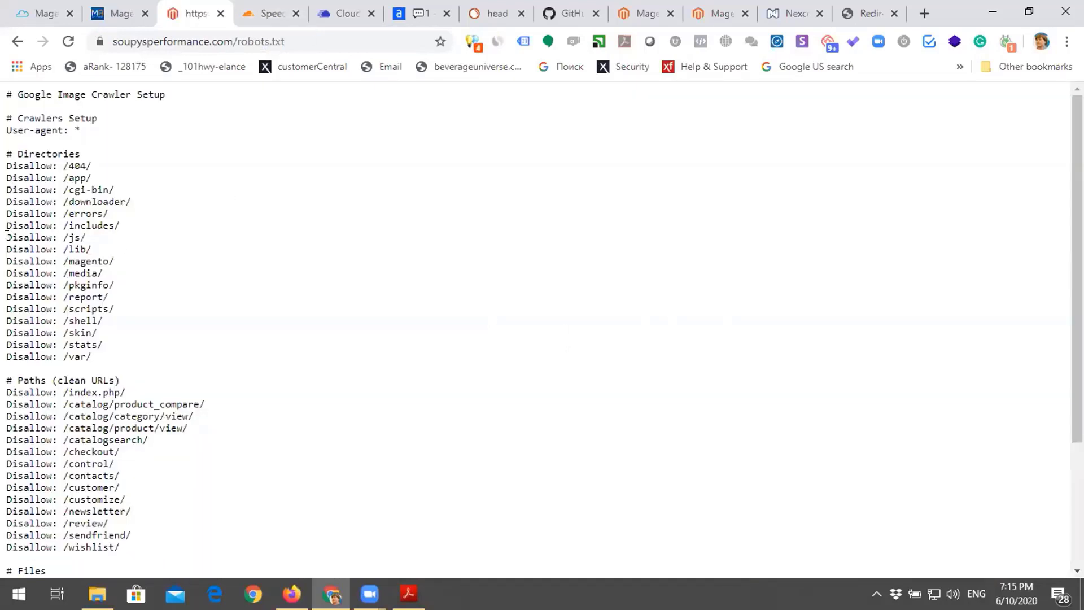
Step: Examine the disallow rules in robots.txt, including the shell, skin and media directories and the JS and CSS paths
{"action": "double_click", "coordinate": [77, 225]}
{"action": "left_click_drag", "start_coordinate": [63, 320], "coordinate": [97, 332]}
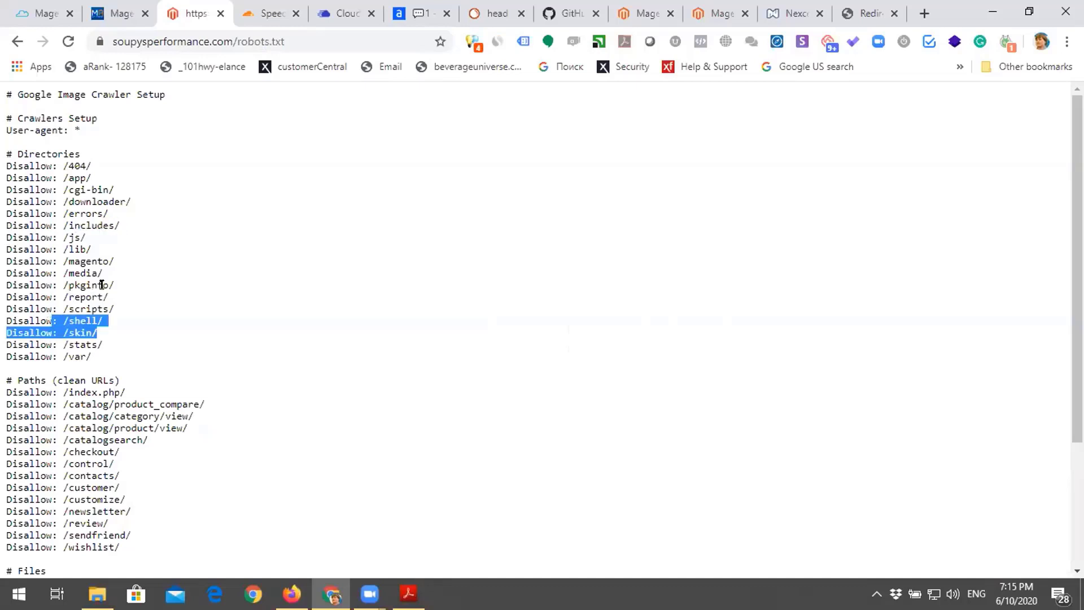
{"action": "left_click_drag", "start_coordinate": [102, 275], "coordinate": [5, 270]}
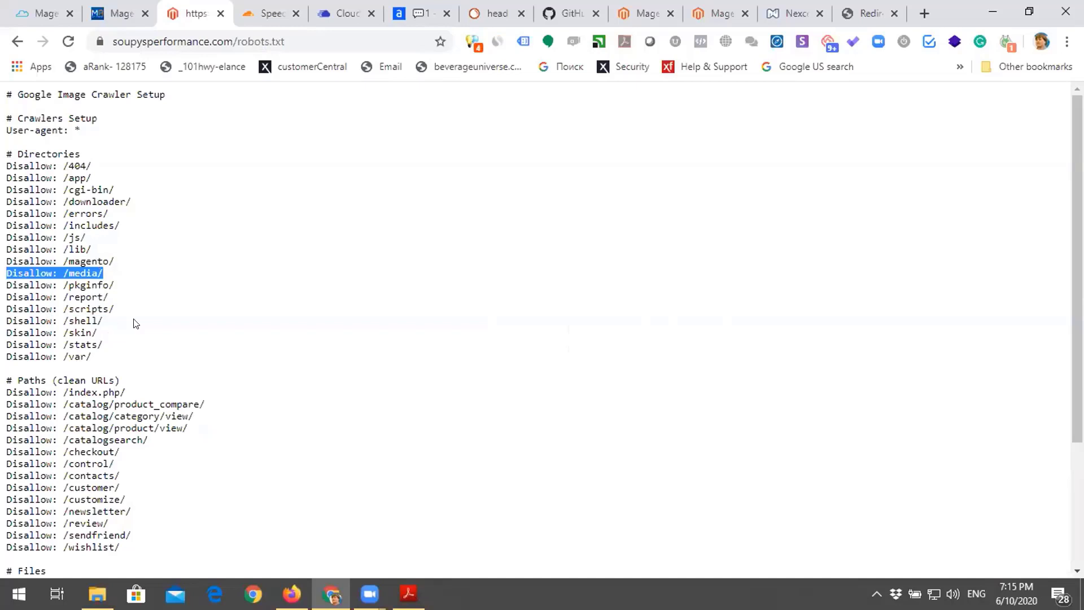
{"action": "scroll", "coordinate": [180, 315], "scroll_direction": "down", "scroll_amount": 1}
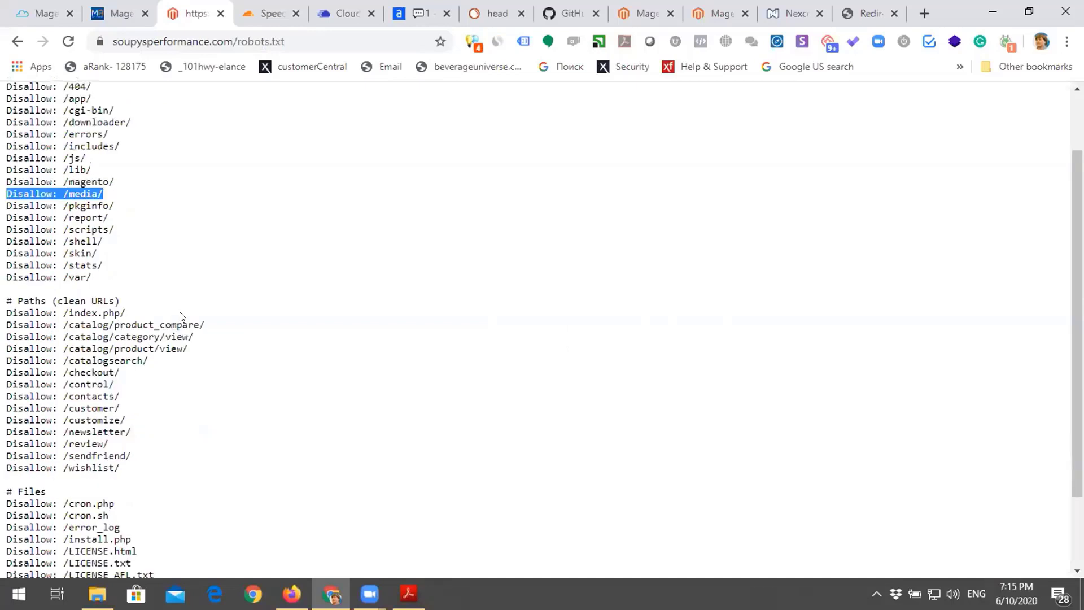
{"action": "double_click", "coordinate": [85, 192]}
{"action": "scroll", "coordinate": [87, 189], "scroll_direction": "up", "scroll_amount": 1}
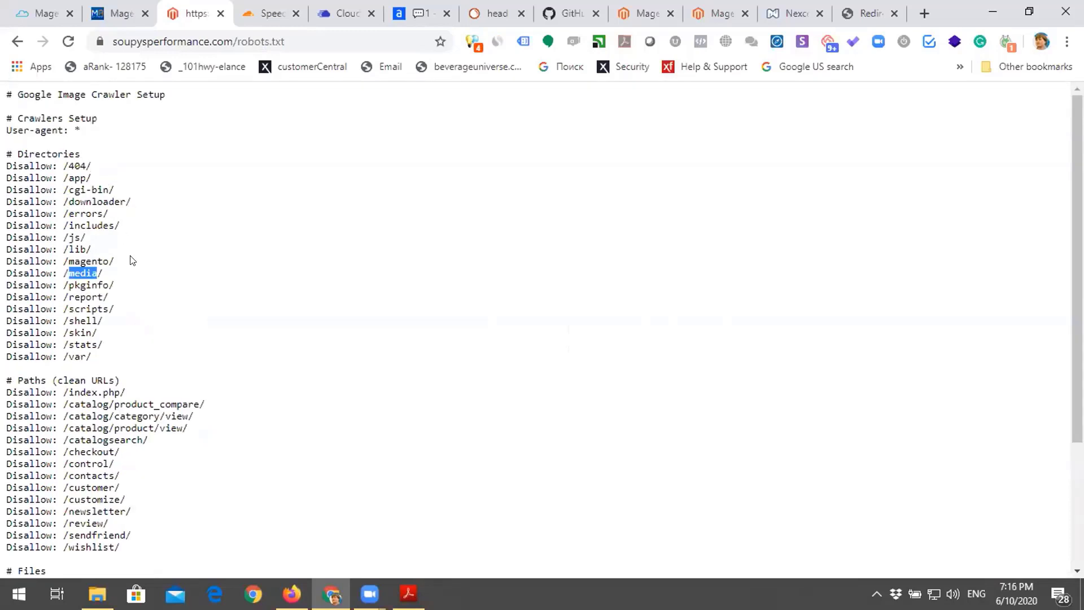
{"action": "scroll", "coordinate": [131, 260], "scroll_direction": "down", "scroll_amount": 2}
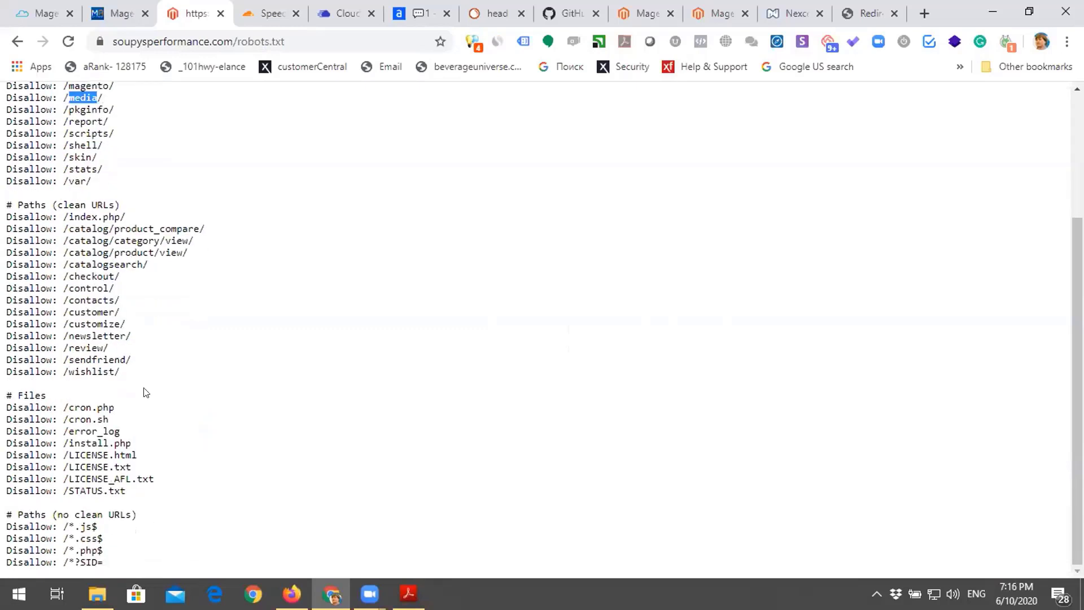
{"action": "left_click_drag", "start_coordinate": [105, 539], "coordinate": [4, 524]}
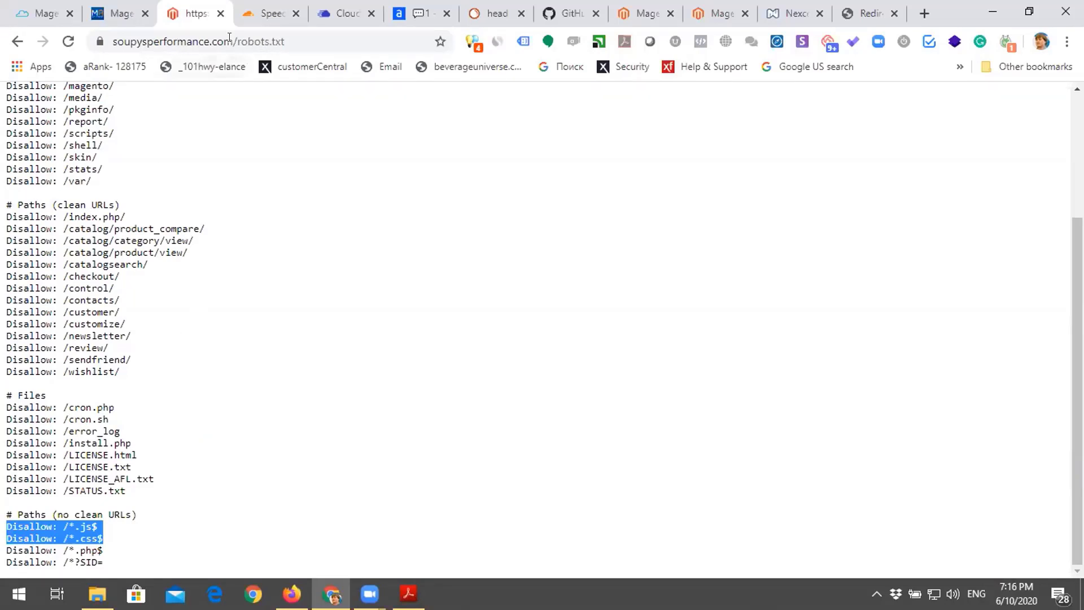
Step: Open the store's sitemap.xml and examine the last-modified dates of the listed URLs
{"action": "double_click", "coordinate": [293, 41]}
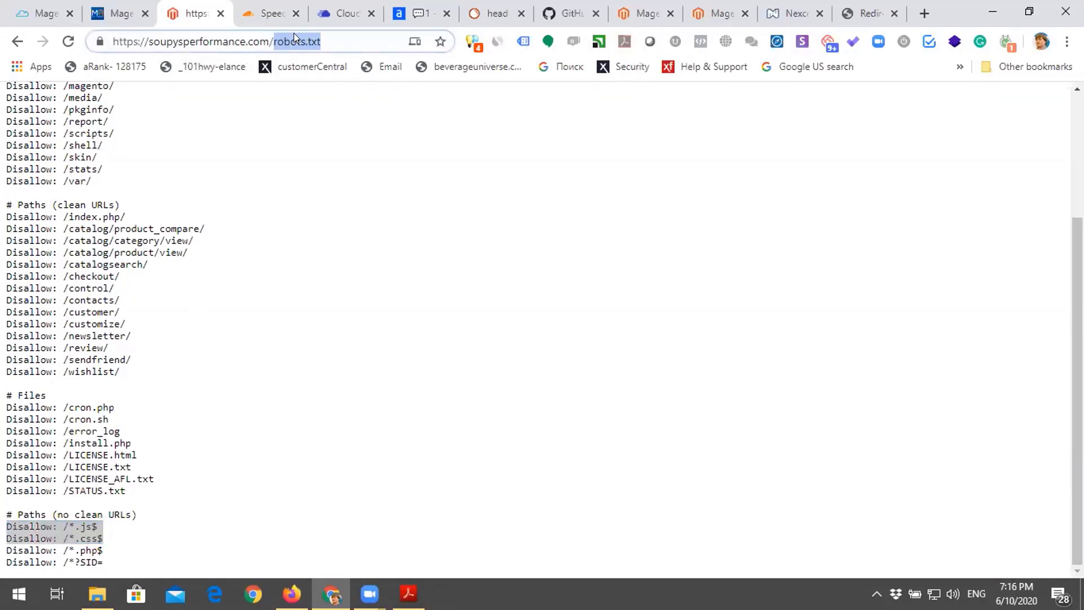
{"action": "type", "text": "site"}
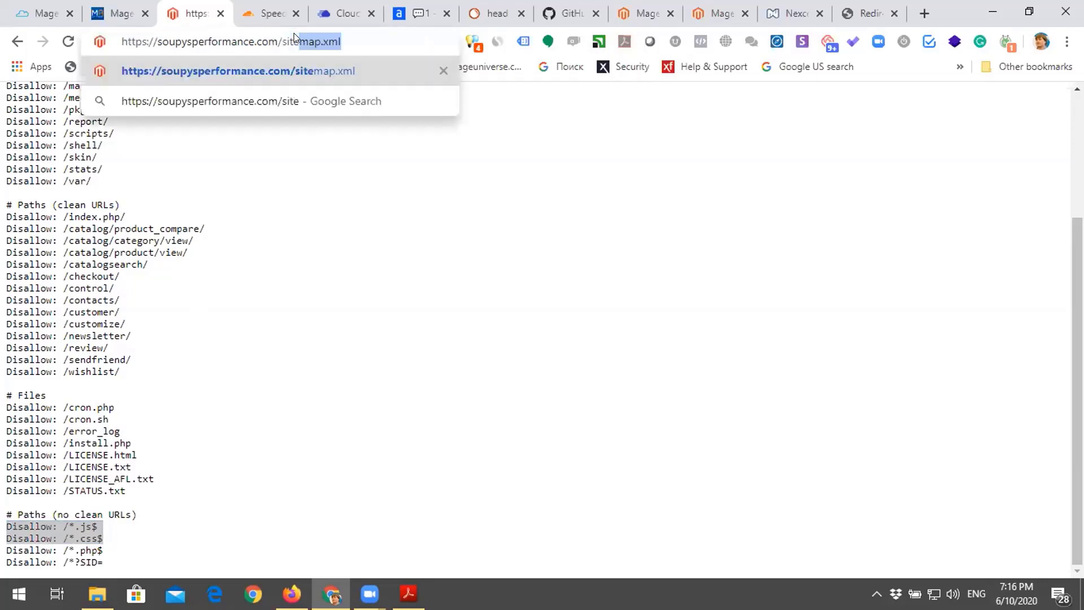
{"action": "key", "text": "Return"}
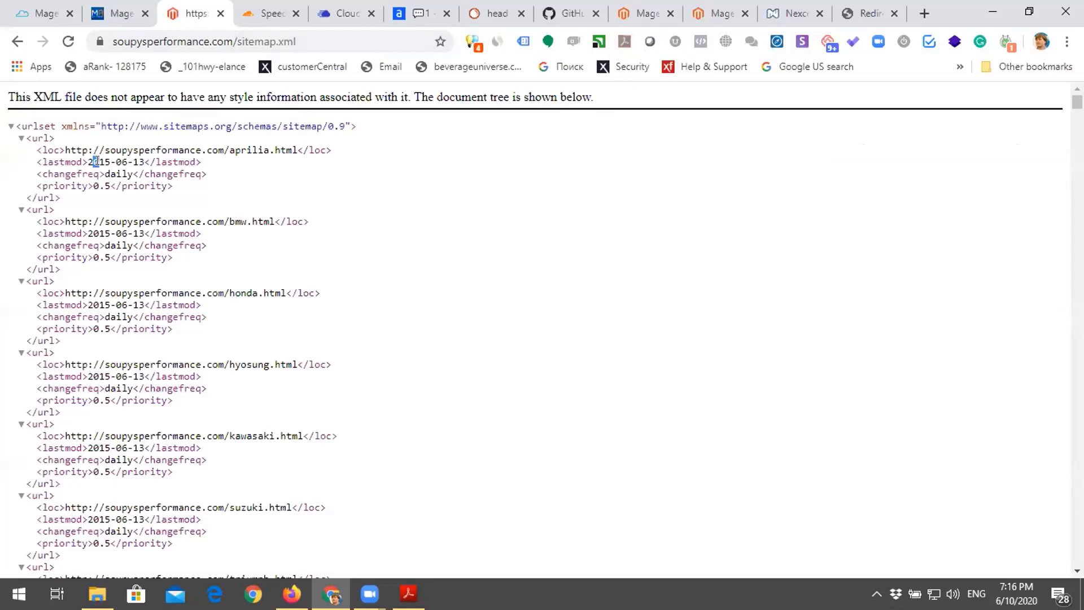
{"action": "left_click_drag", "start_coordinate": [92, 161], "coordinate": [107, 160]}
{"action": "double_click", "coordinate": [89, 162]}
{"action": "scroll", "coordinate": [194, 249], "scroll_direction": "down", "scroll_amount": 5}
{"action": "scroll", "coordinate": [176, 247], "scroll_direction": "down", "scroll_amount": 5}
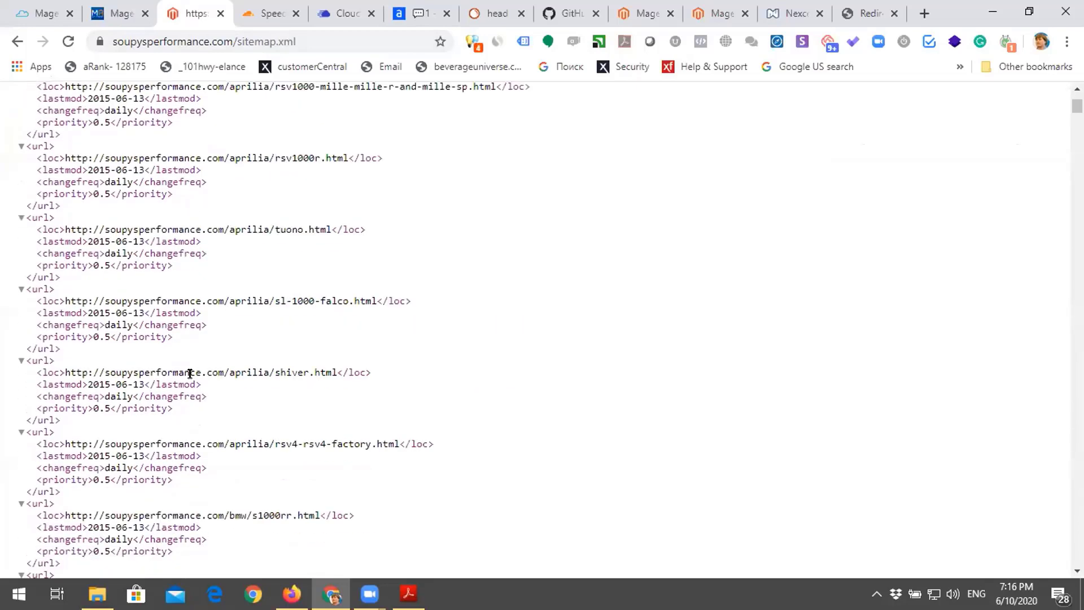
{"action": "scroll", "coordinate": [318, 364], "scroll_direction": "down", "scroll_amount": 4}
{"action": "scroll", "coordinate": [317, 364], "scroll_direction": "down", "scroll_amount": 2}
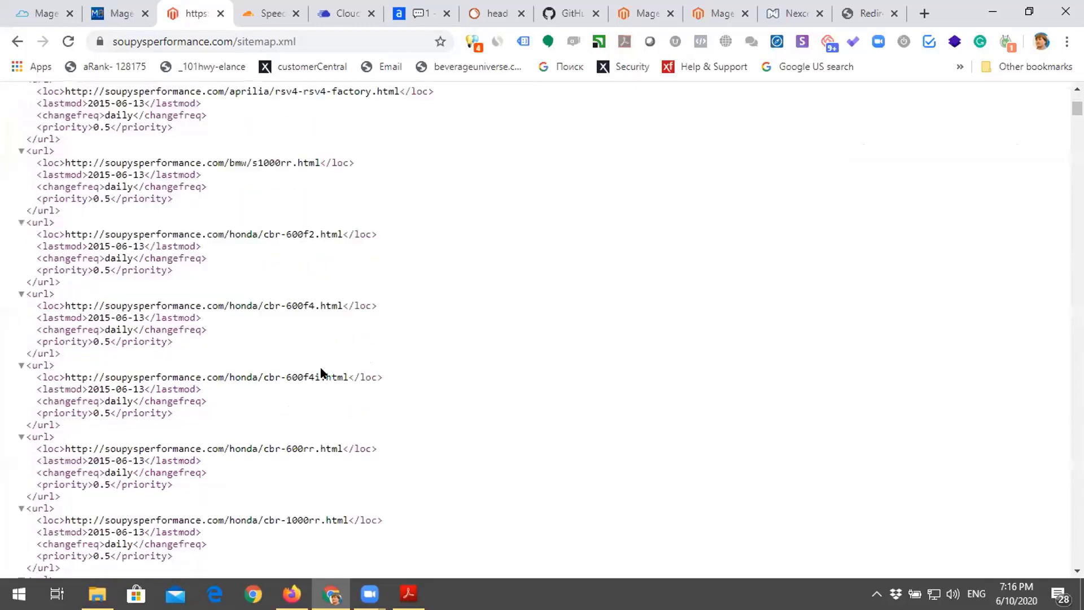
{"action": "scroll", "coordinate": [320, 367], "scroll_direction": "up", "scroll_amount": 15}
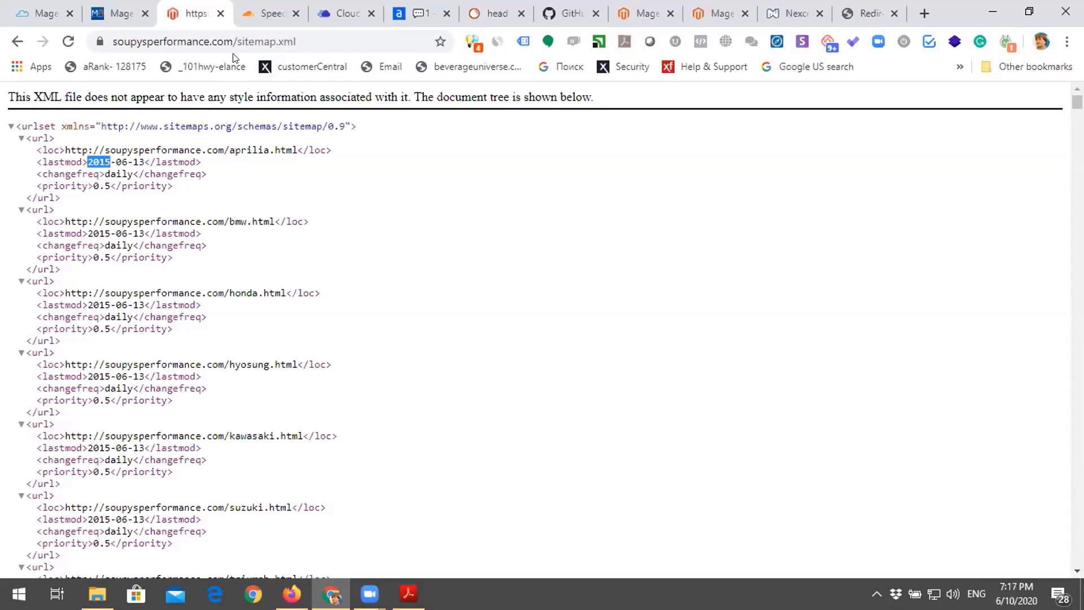
Step: Search Google for site:soupysperformance.com inurl:limit and review the indexed URLs
{"action": "left_click_drag", "start_coordinate": [225, 41], "coordinate": [320, 43]}
{"action": "key", "text": "BackSpace"}
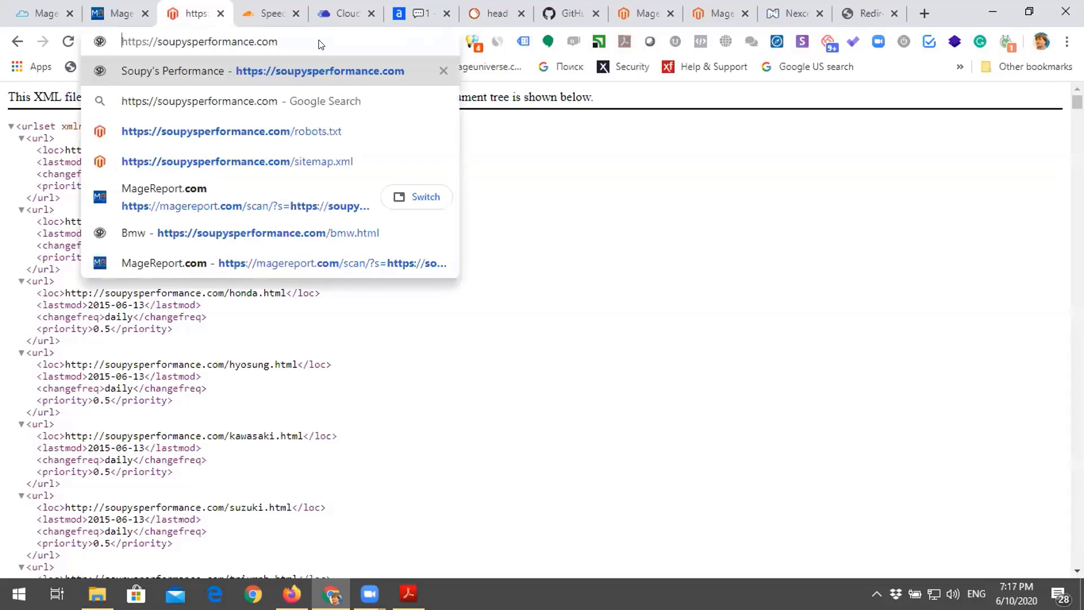
{"action": "key", "text": "Home"}
{"action": "key", "text": "Delete"}
{"action": "key", "text": "Delete"}
{"action": "key", "text": "Delete"}
{"action": "key", "text": "Delete"}
{"action": "key", "text": "Delete"}
{"action": "key", "text": "Delete"}
{"action": "key", "text": "Delete"}
{"action": "key", "text": "Delete"}
{"action": "type", "text": "site"}
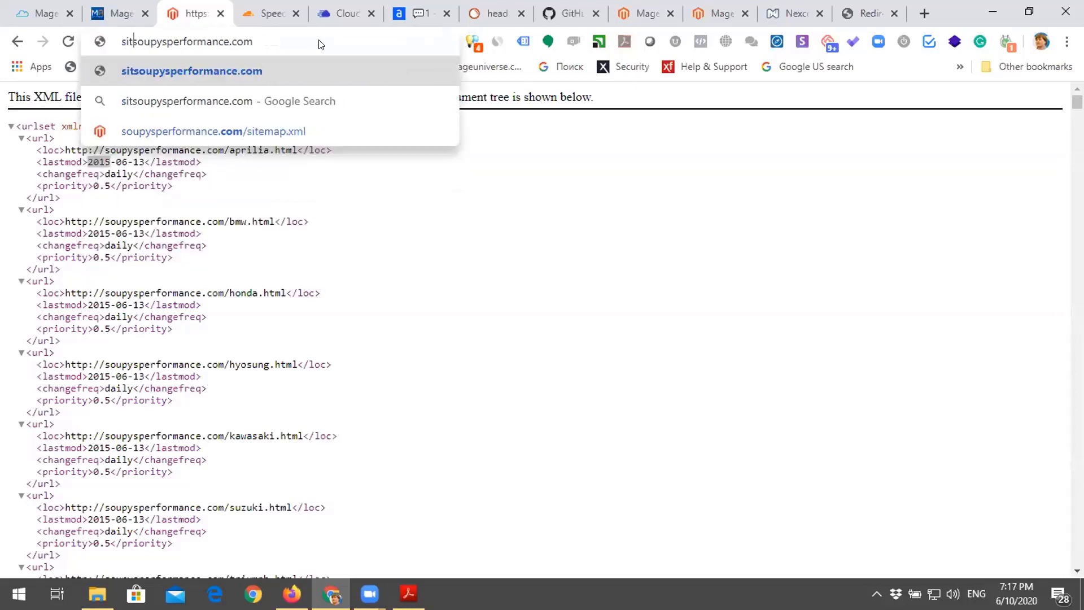
{"action": "type", "text": ":"}
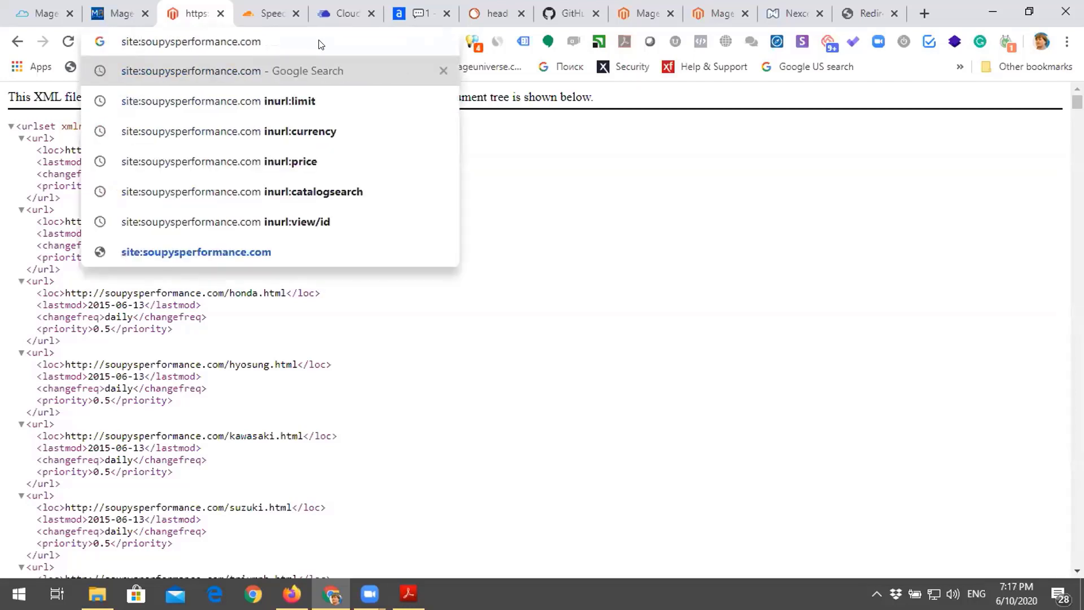
{"action": "key", "text": "Down"}
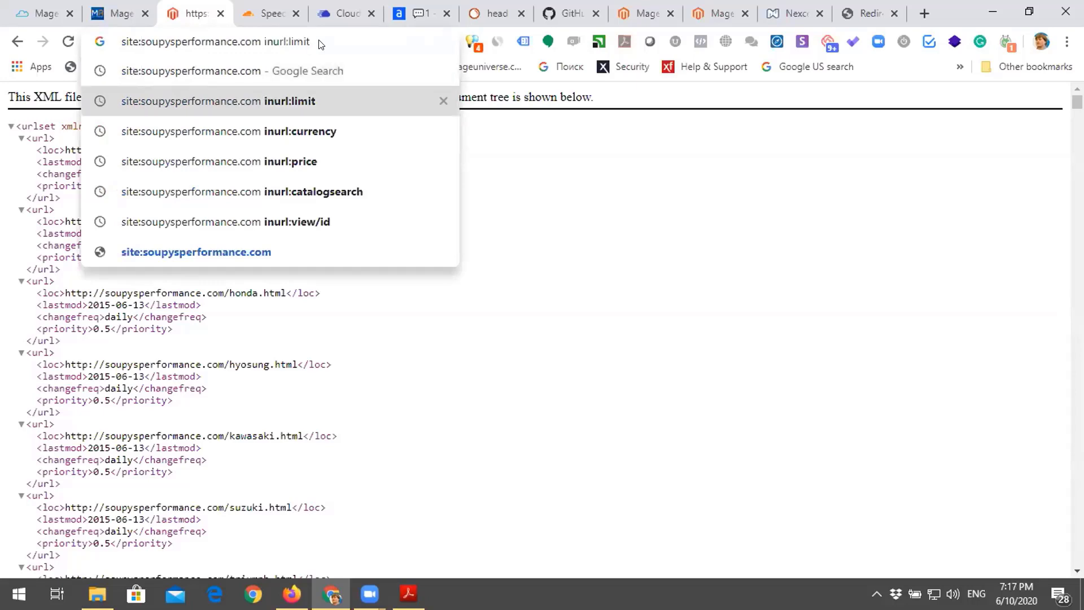
{"action": "key", "text": "Return"}
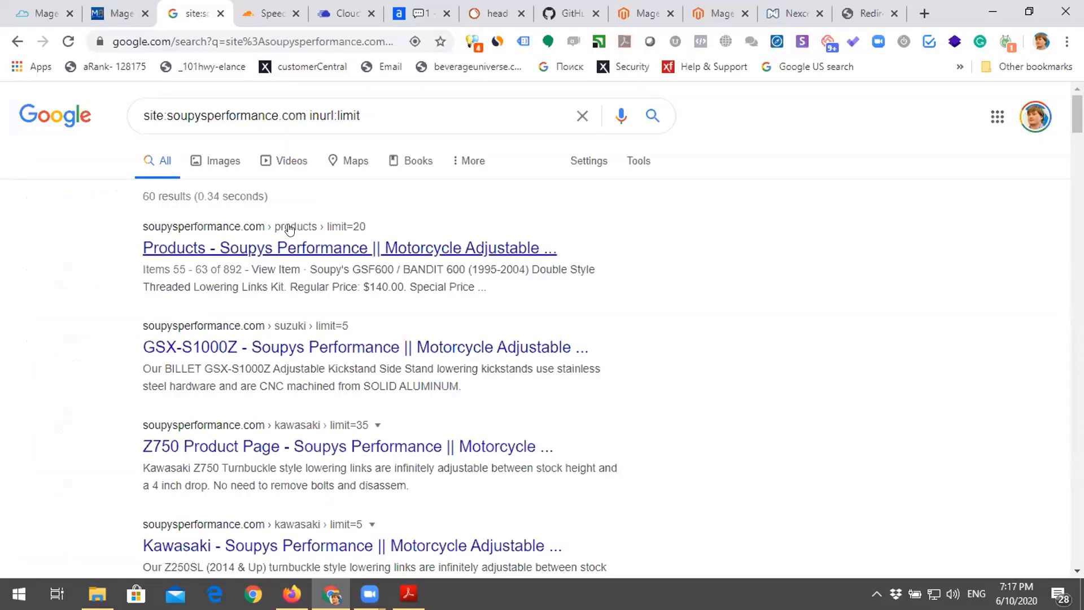
{"action": "scroll", "coordinate": [289, 271], "scroll_direction": "down", "scroll_amount": 5}
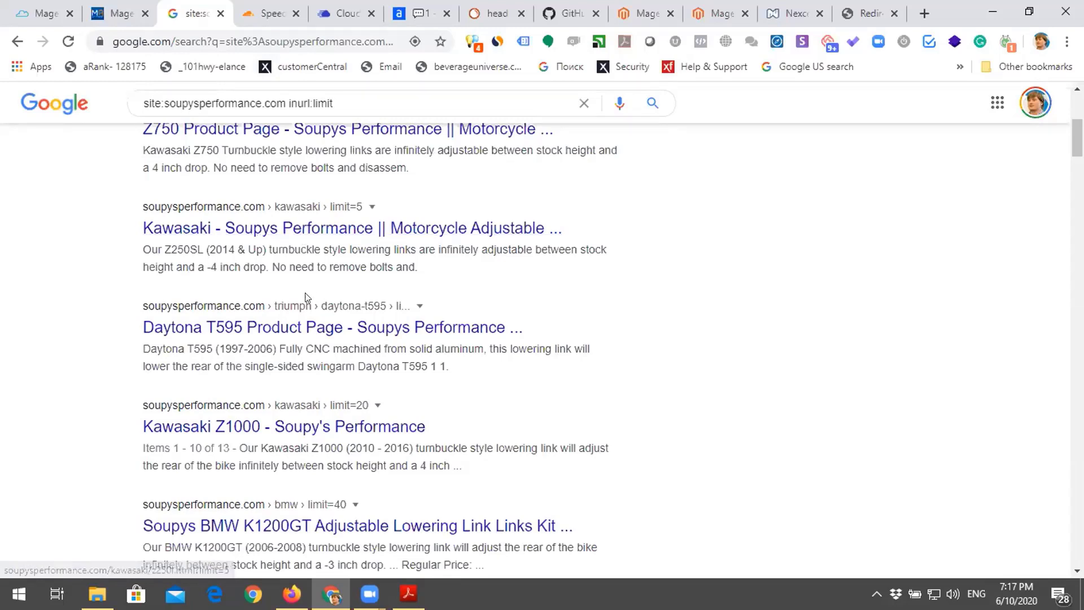
{"action": "scroll", "coordinate": [306, 298], "scroll_direction": "up", "scroll_amount": 5}
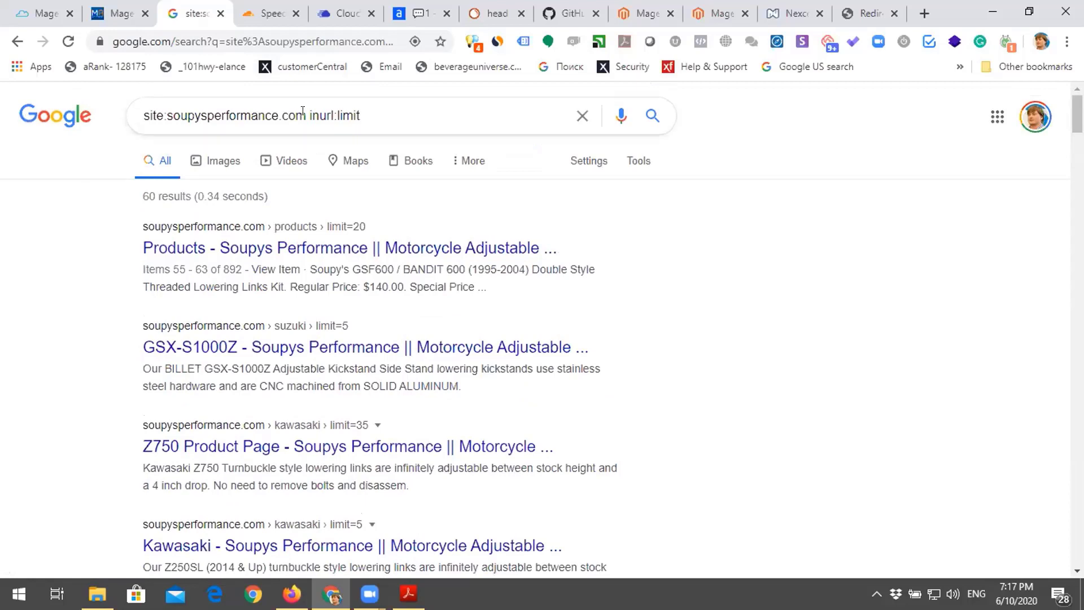
Step: Change the Google query to site:soupysperformance.com inurl:price and run the search
{"action": "left_click", "coordinate": [337, 115]}
{"action": "key", "text": "shift+End"}
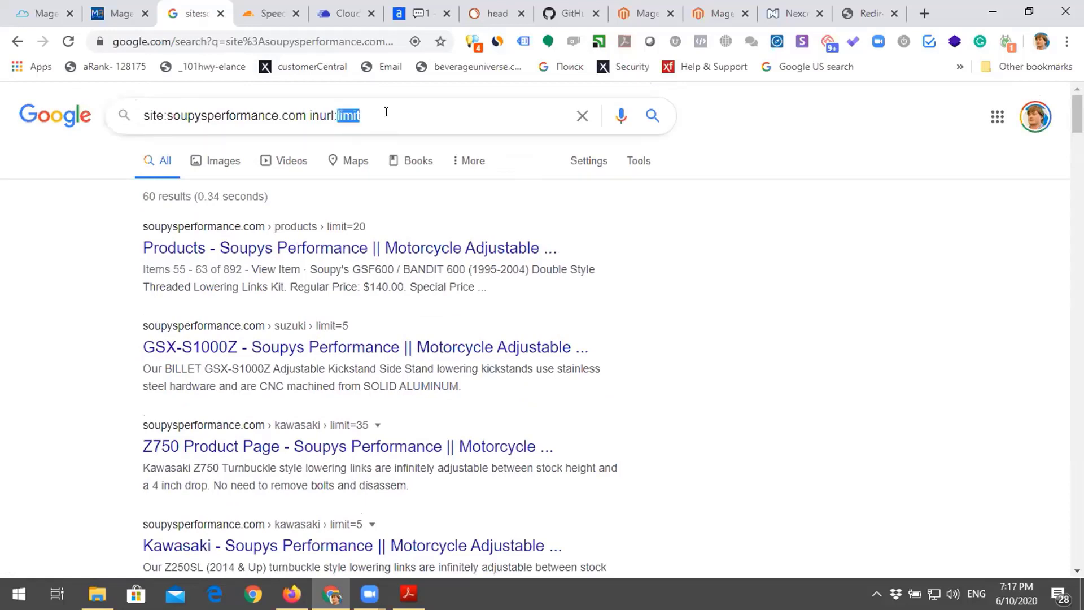
{"action": "type", "text": "price"}
{"action": "key", "text": "Return"}
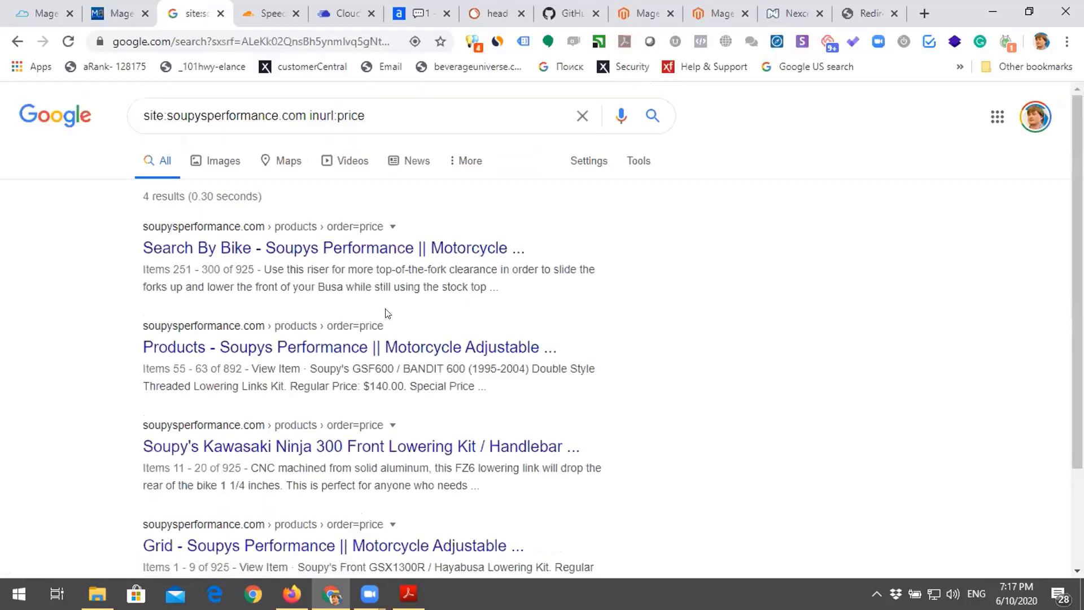
Step: Check Google for indexed search pages with the query site:soupysperformance.com inurl:catalogsearch
{"action": "double_click", "coordinate": [351, 115]}
{"action": "type", "text": "catalog"}
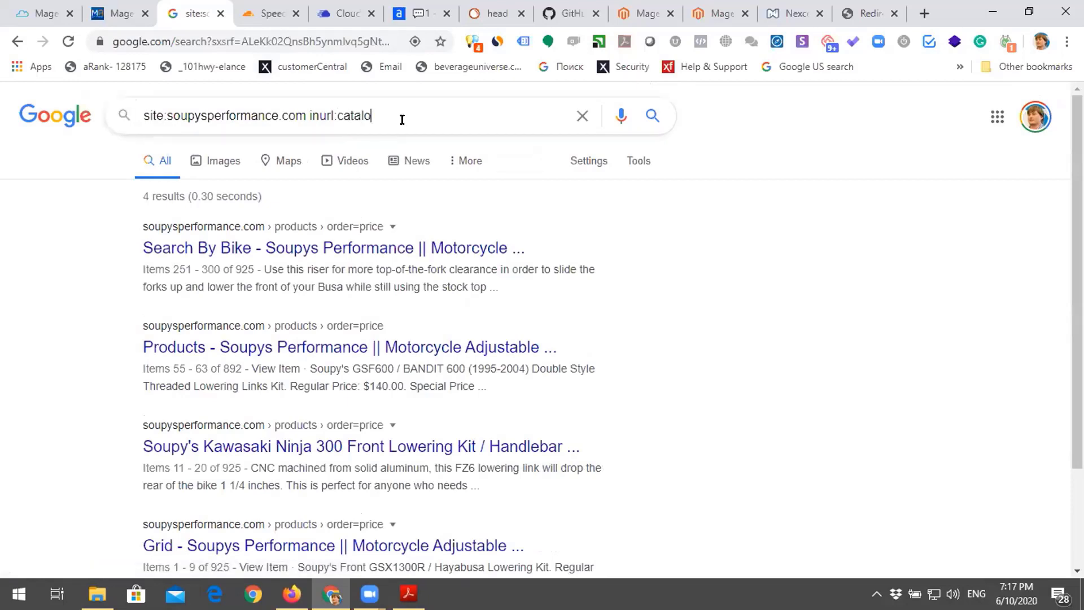
{"action": "type", "text": "search"}
{"action": "key", "text": "Return"}
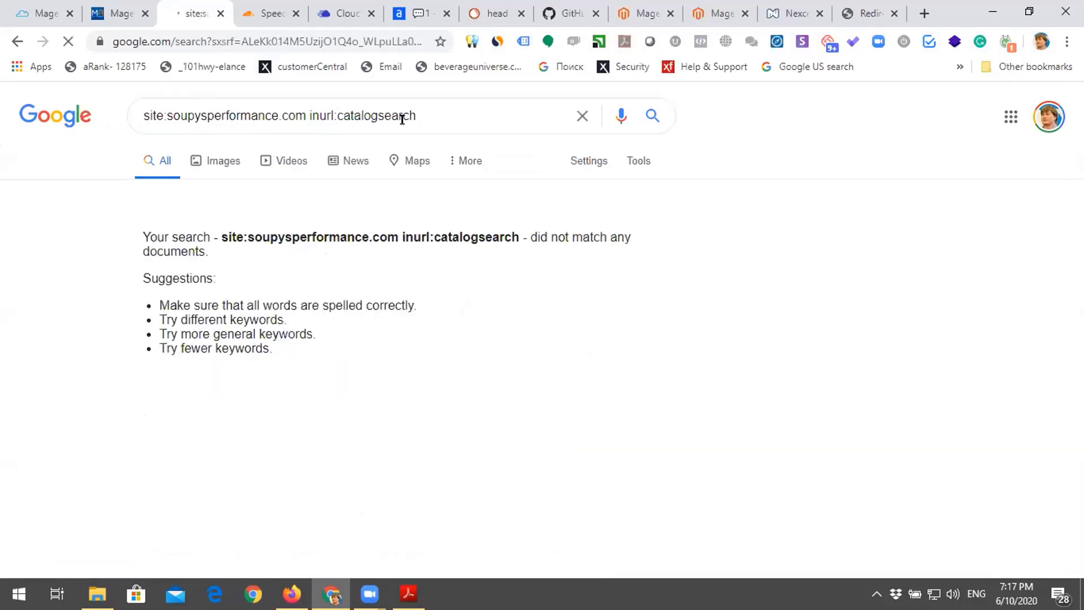
Step: Replace the inurl term with view/id and run the site search for soupysperformance.com
{"action": "double_click", "coordinate": [346, 116]}
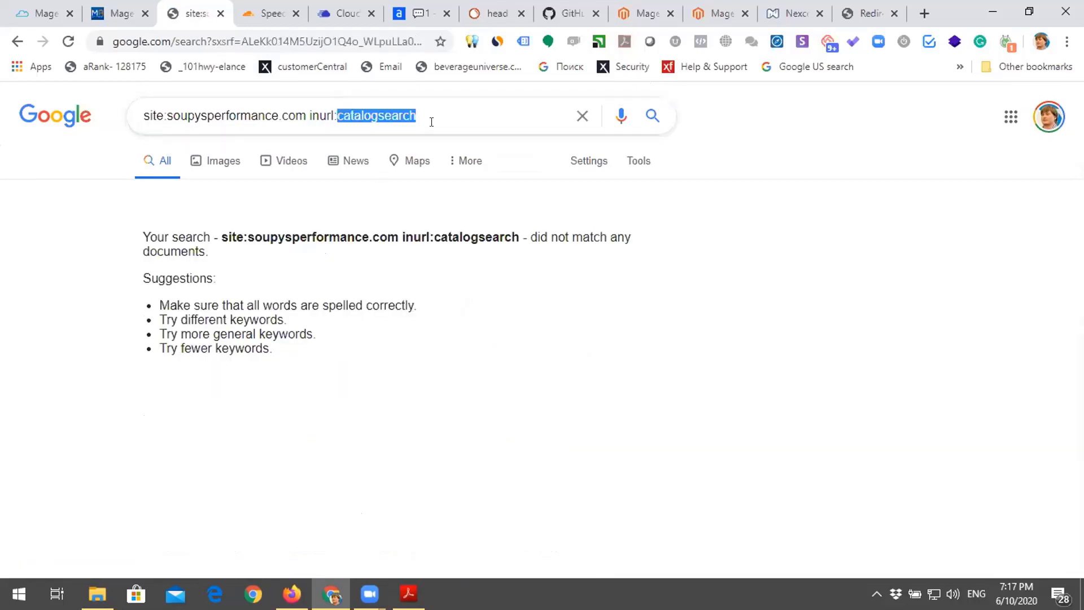
{"action": "type", "text": "view/id"}
{"action": "key", "text": "Return"}
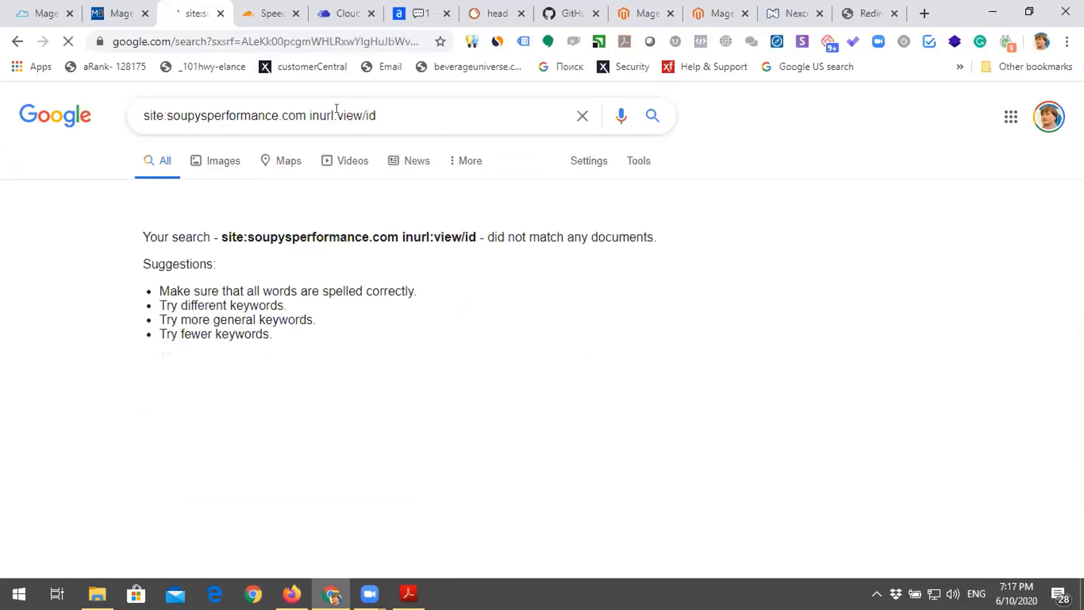
Step: Repeat the soupysperformance.com site search with inurl:price and look over the listed product pages
{"action": "left_click_drag", "start_coordinate": [338, 115], "coordinate": [404, 119]}
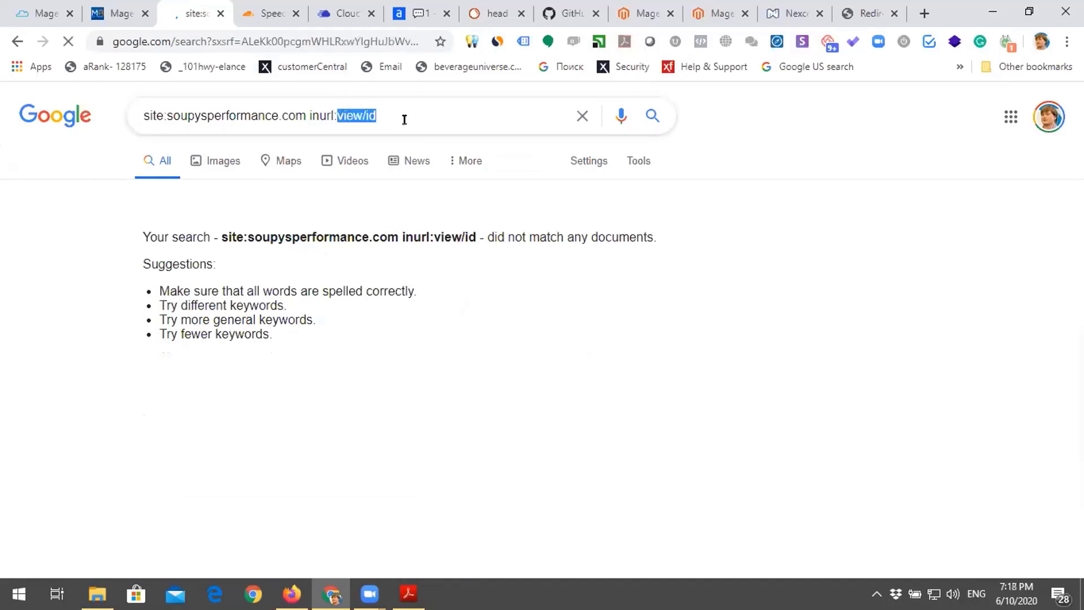
{"action": "type", "text": "prid"}
{"action": "key", "text": "BackSpace"}
{"action": "type", "text": "ce"}
{"action": "key", "text": "Return"}
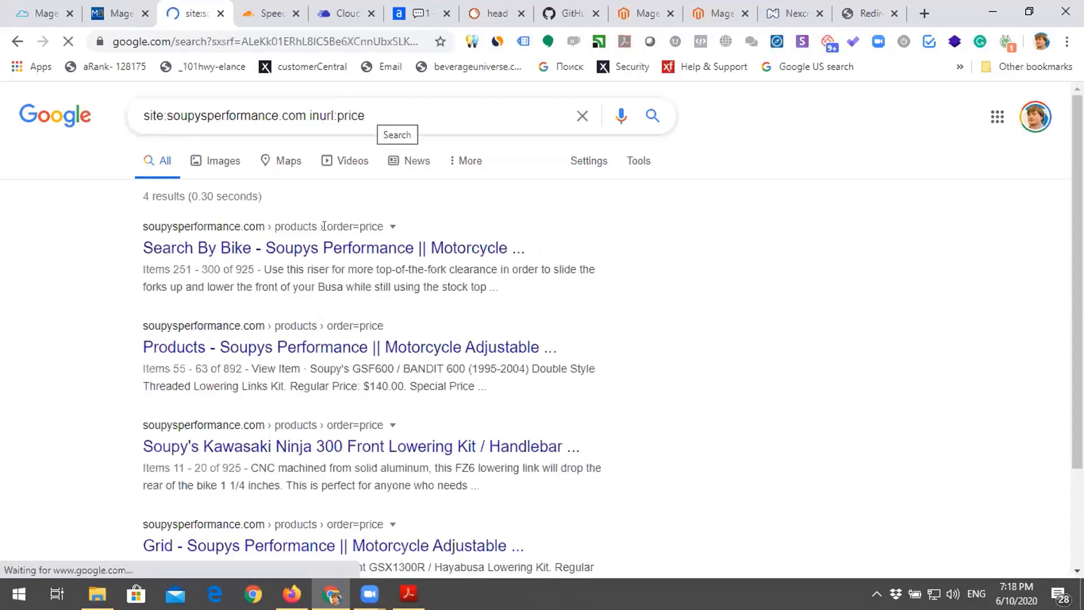
{"action": "scroll", "coordinate": [312, 124], "scroll_direction": "down", "scroll_amount": 2}
{"action": "scroll", "coordinate": [313, 125], "scroll_direction": "up", "scroll_amount": 2}
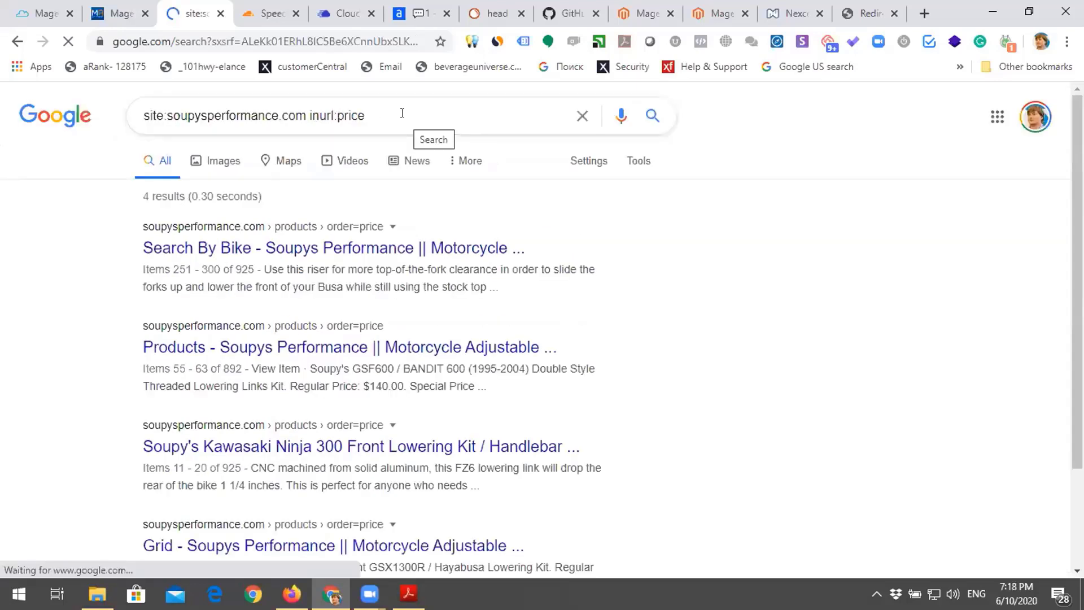
Step: Search Google for indexed session-ID URLs using site:soupysperformance.com inurl:sid
{"action": "double_click", "coordinate": [351, 115]}
{"action": "type", "text": "sid"}
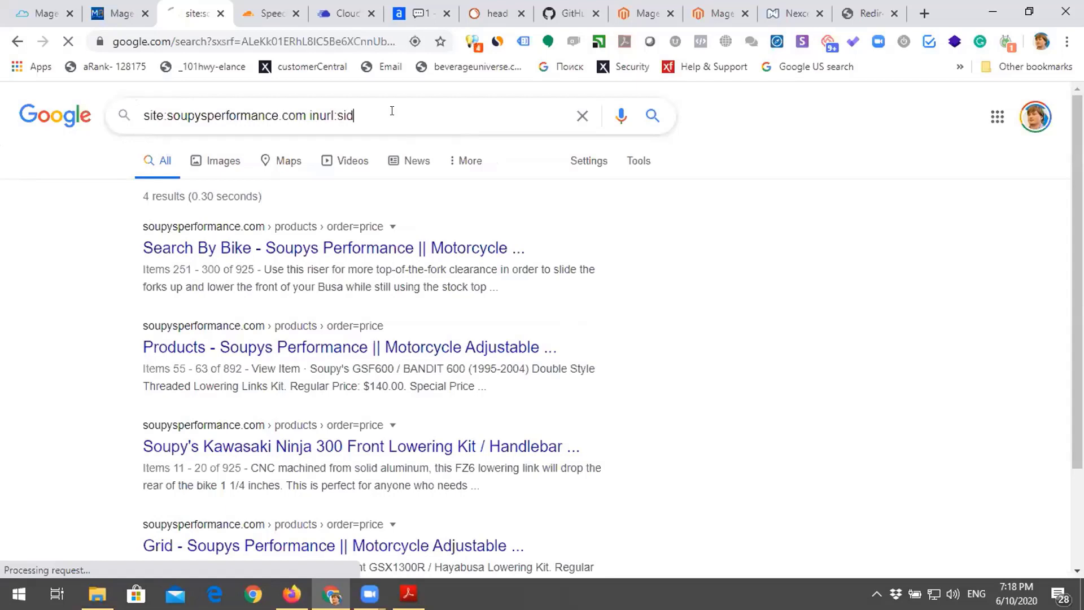
{"action": "key", "text": "Return"}
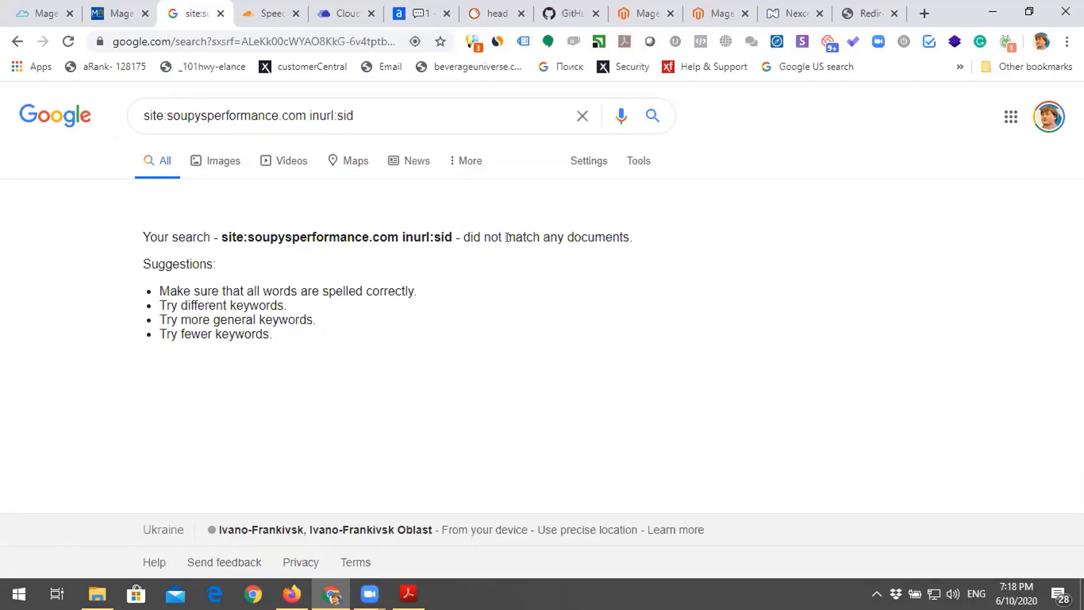
Step: Switch to the Cloudways server creation page and select Magento Version 2.3.3 (with Varnish) as the application
{"action": "left_click", "coordinate": [333, 11]}
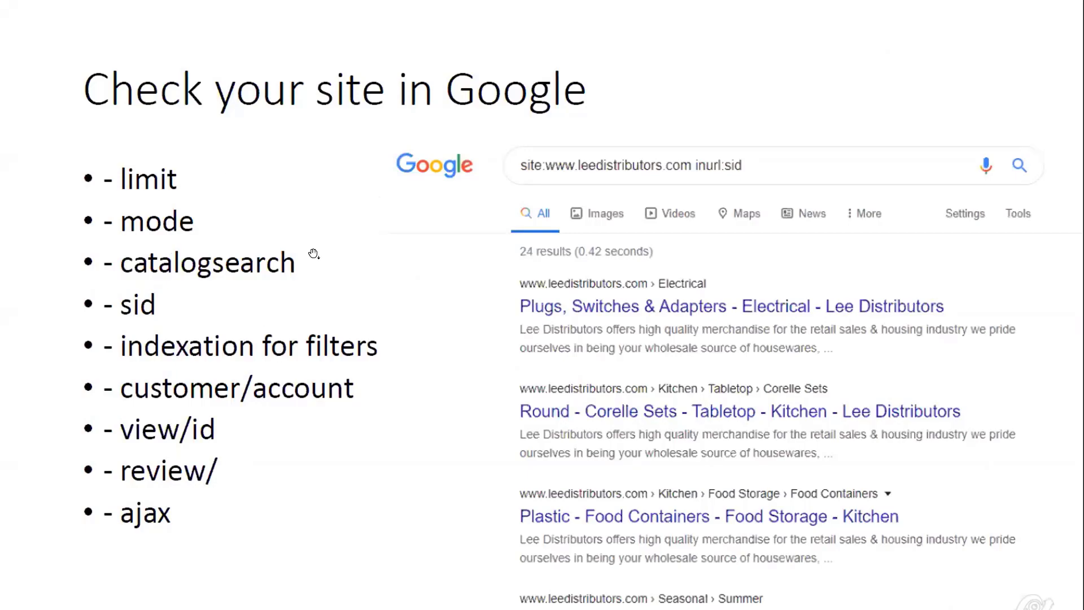
{"action": "key", "text": "alt+Tab"}
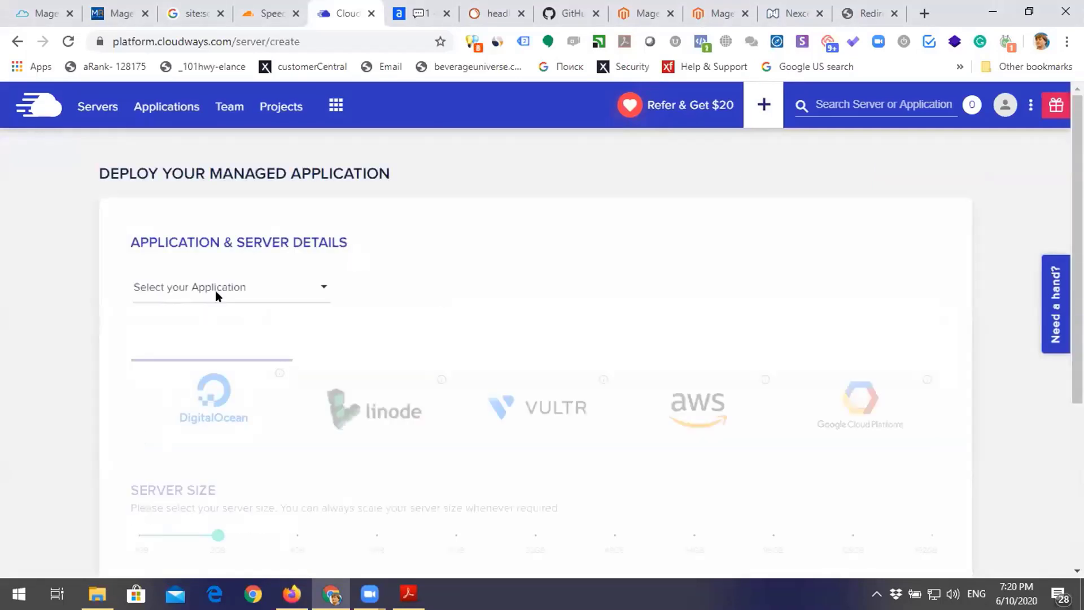
{"action": "left_click", "coordinate": [215, 290]}
{"action": "scroll", "coordinate": [234, 311], "scroll_direction": "down", "scroll_amount": 3}
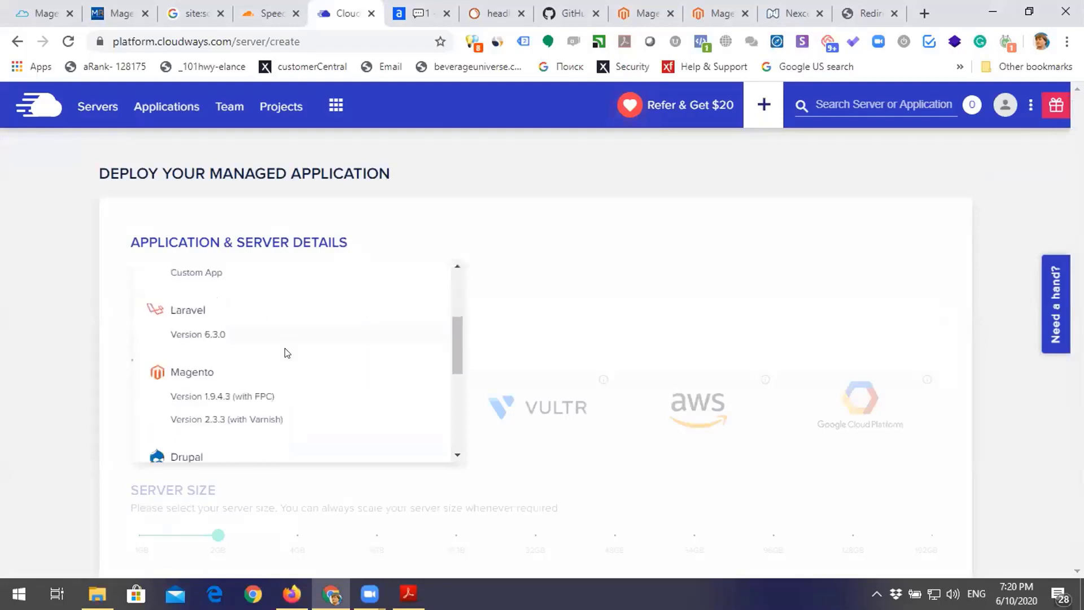
{"action": "left_click", "coordinate": [257, 418]}
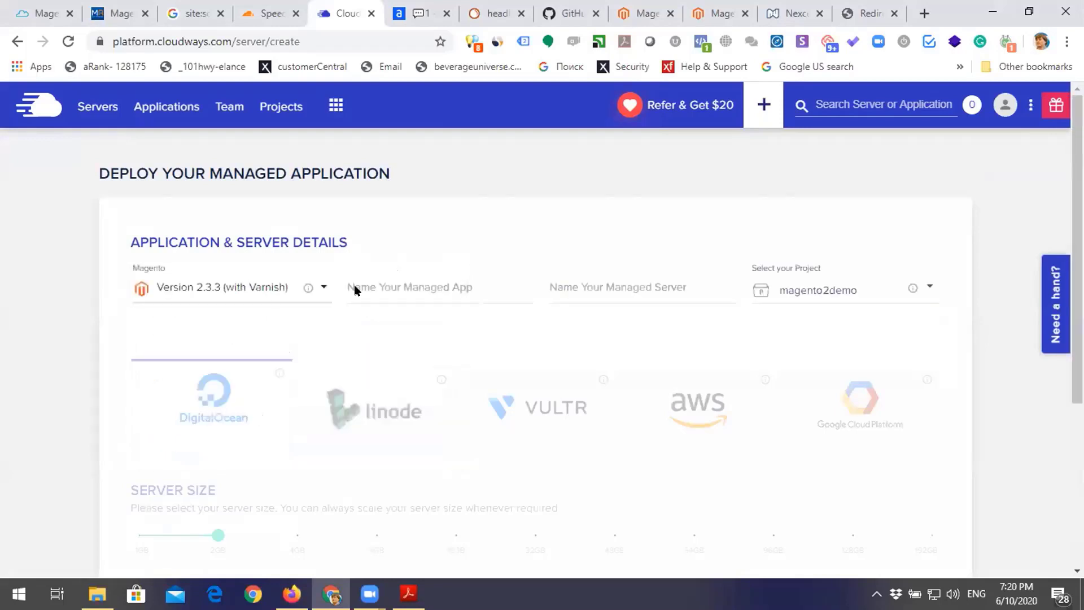
Step: Name the managed app magentoteststore
{"action": "left_click", "coordinate": [393, 284]}
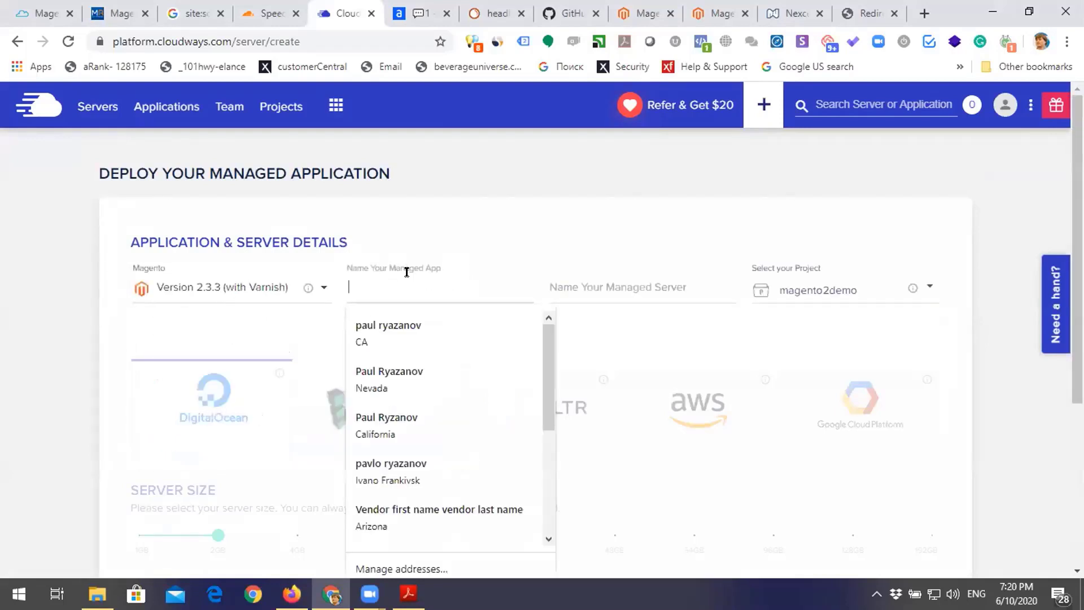
{"action": "type", "text": "ma"}
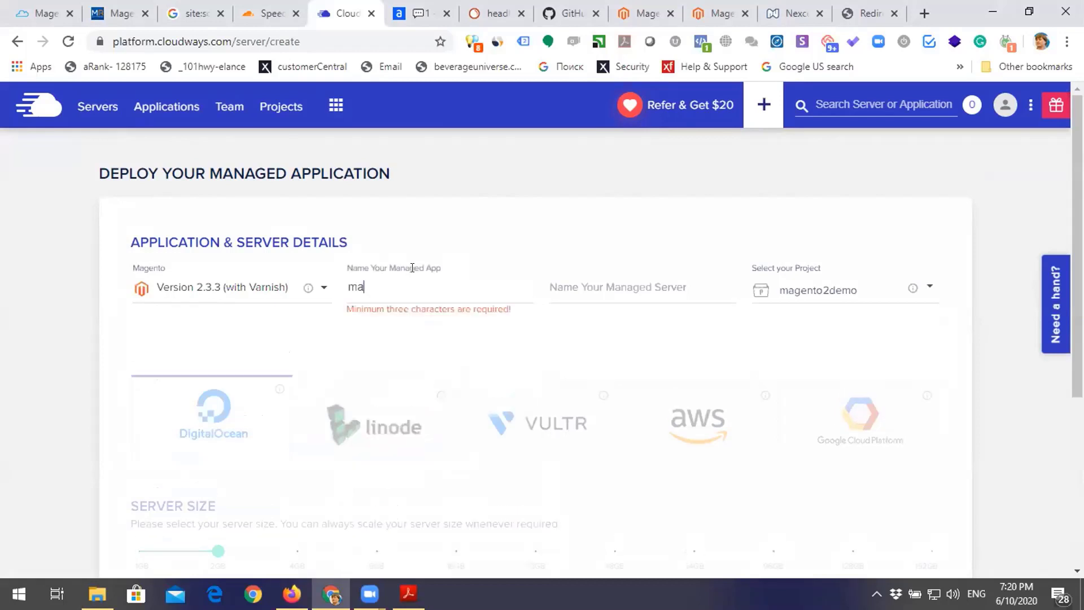
{"action": "type", "text": "gentotes"}
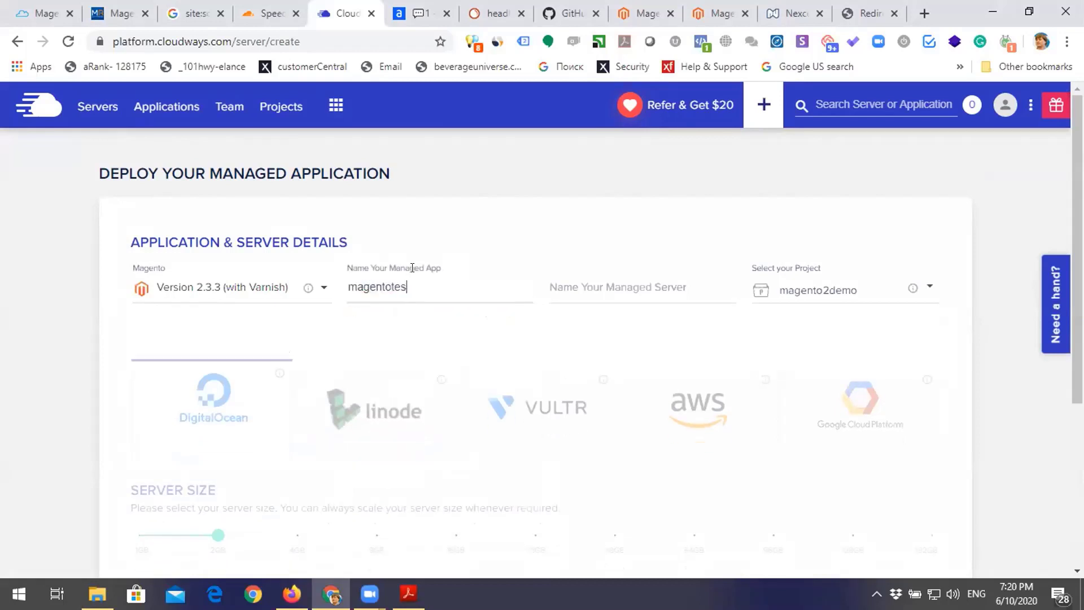
{"action": "type", "text": "tstore"}
Step: Name the managed server magento-DO-london
{"action": "left_click", "coordinate": [622, 280]}
{"action": "type", "text": "maent"}
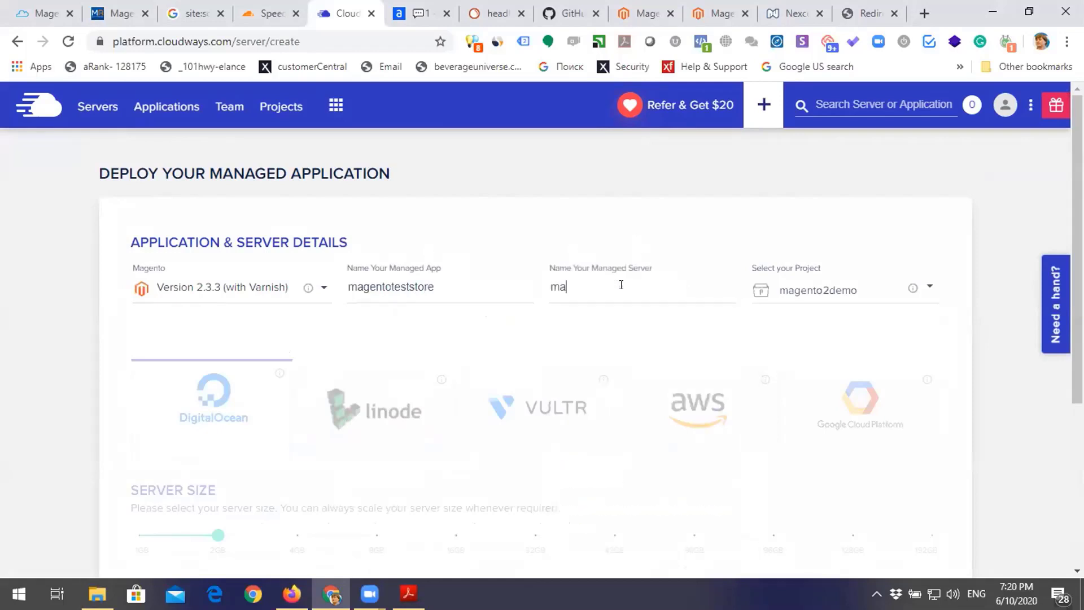
{"action": "key", "text": "BackSpace"}
{"action": "key", "text": "BackSpace"}
{"action": "key", "text": "BackSpace"}
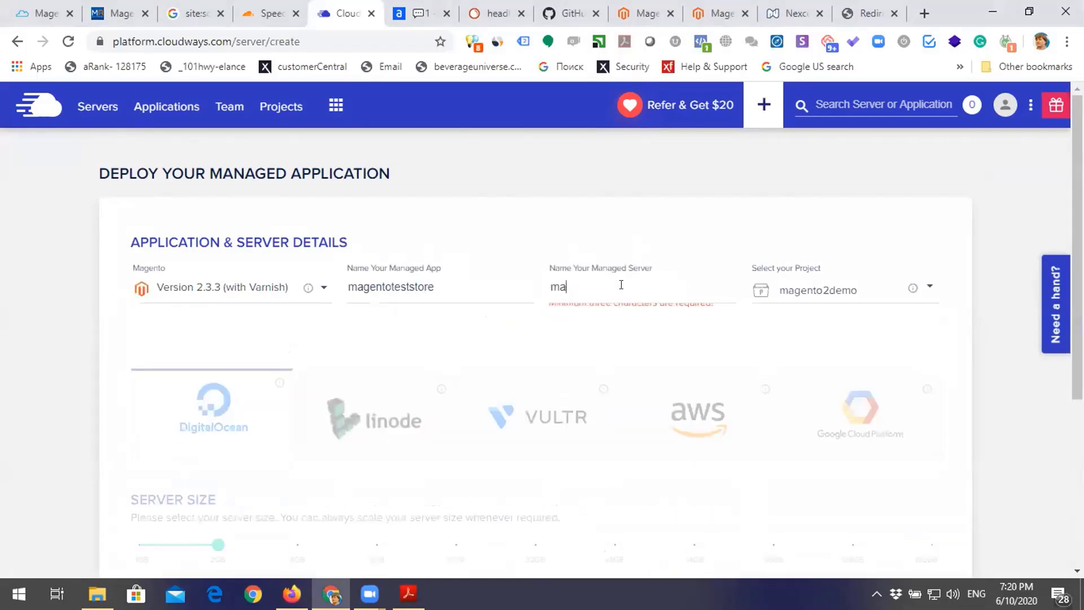
{"action": "type", "text": "gento-D"}
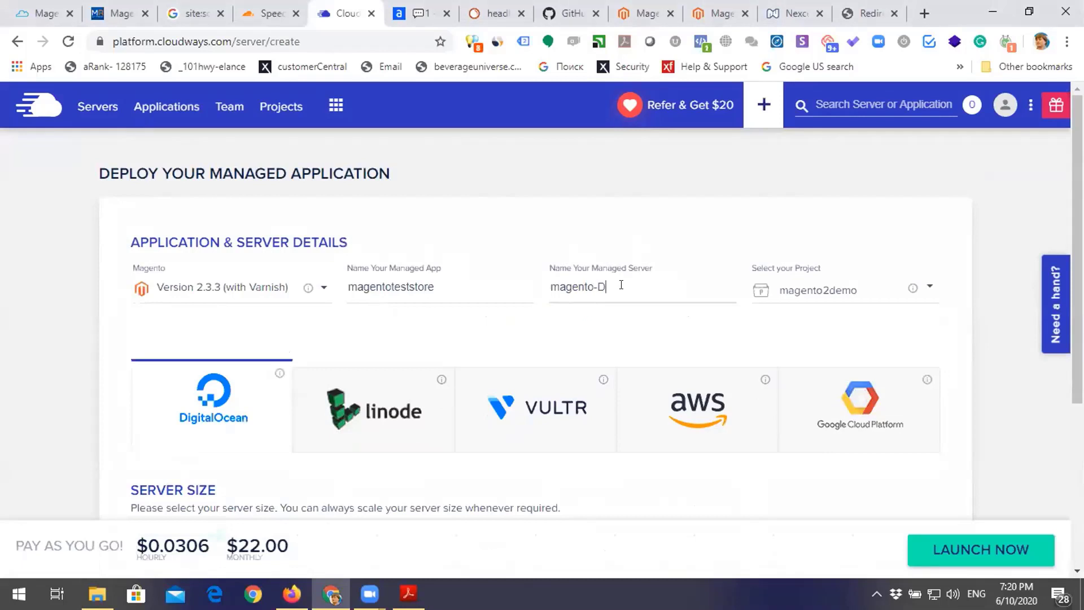
{"action": "type", "text": "O-london"}
Step: Set up the DigitalOcean server with 4GB in London under the magento2demo project and launch it
{"action": "left_click", "coordinate": [862, 290]}
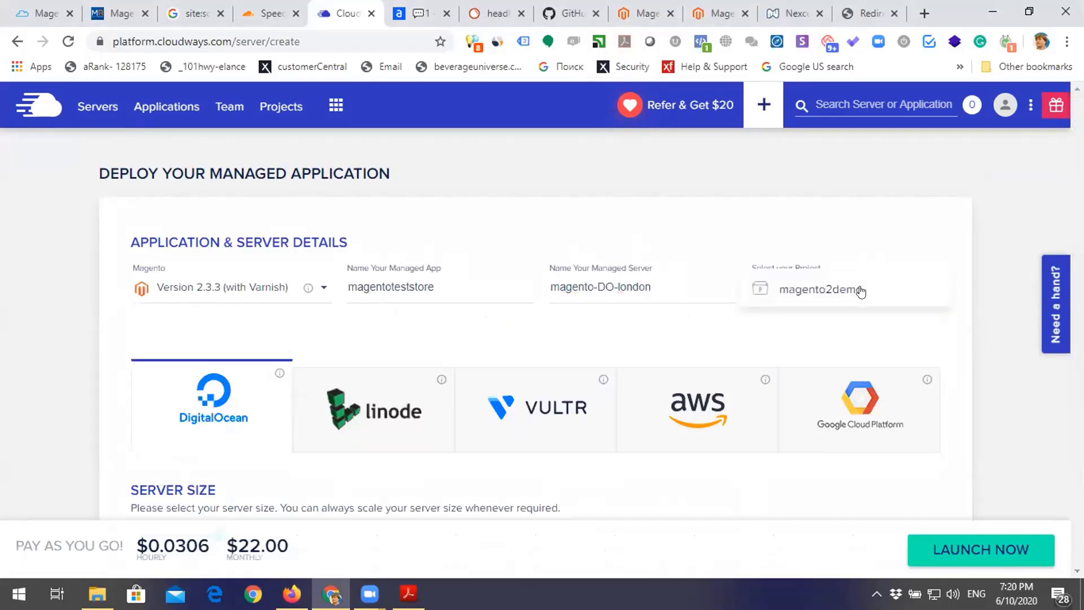
{"action": "left_click", "coordinate": [842, 291]}
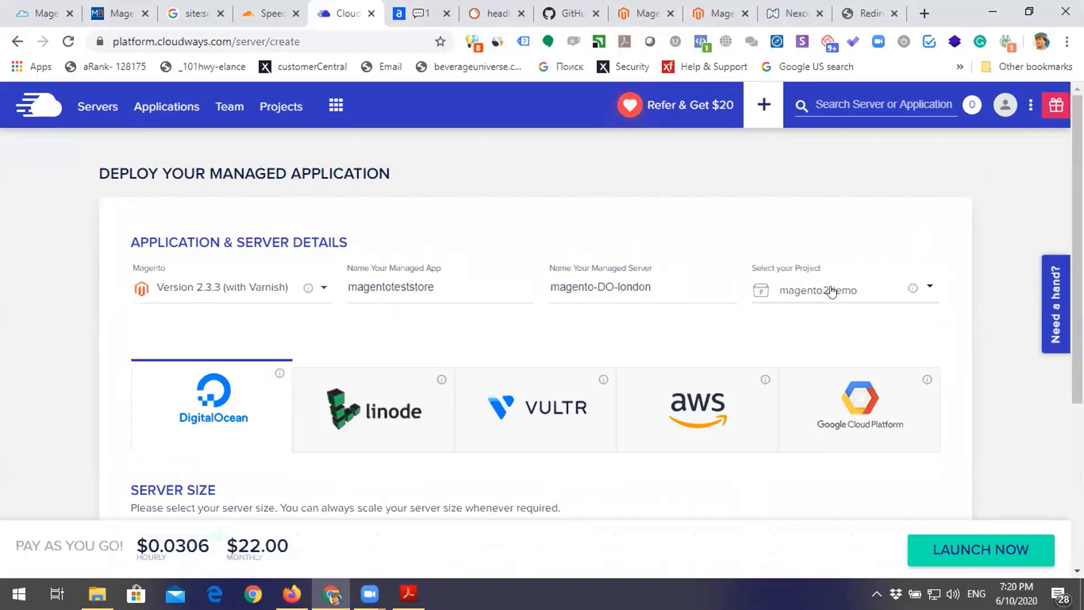
{"action": "scroll", "coordinate": [830, 290], "scroll_direction": "down", "scroll_amount": 2}
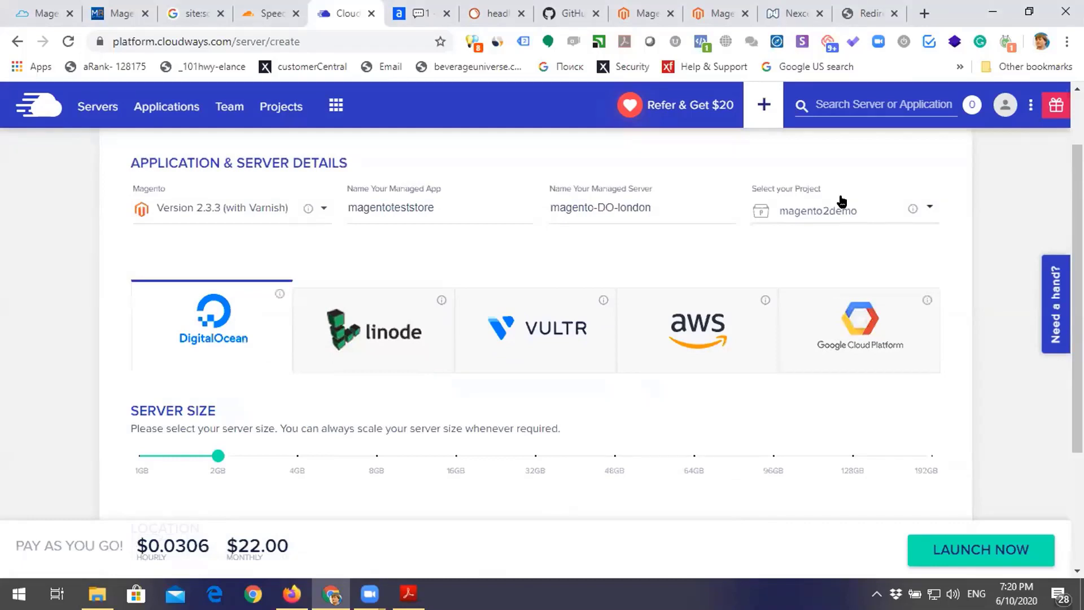
{"action": "scroll", "coordinate": [309, 401], "scroll_direction": "down", "scroll_amount": 3}
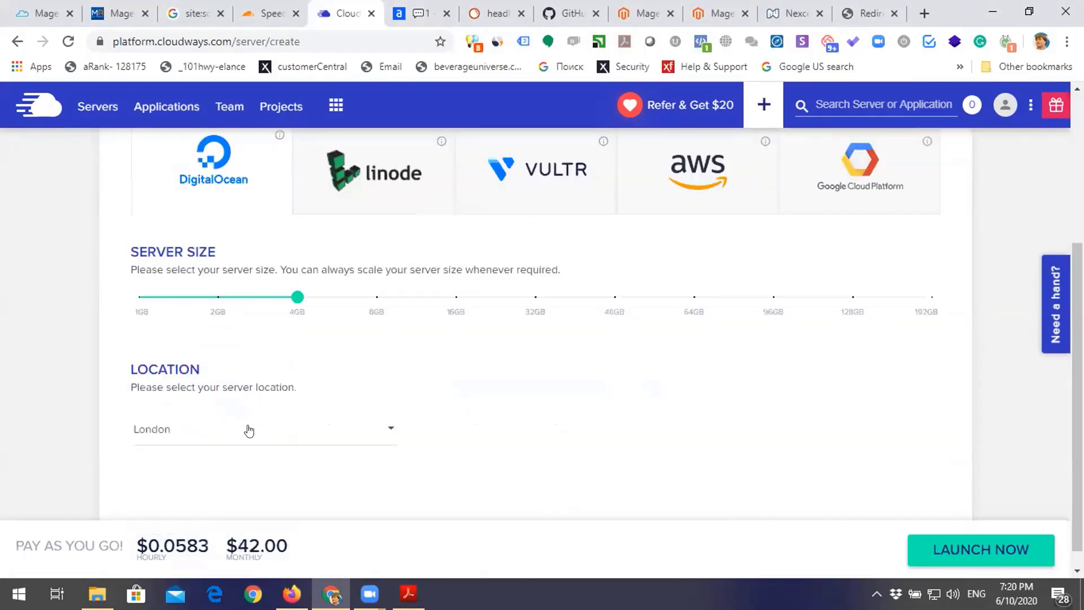
{"action": "left_click", "coordinate": [323, 429]}
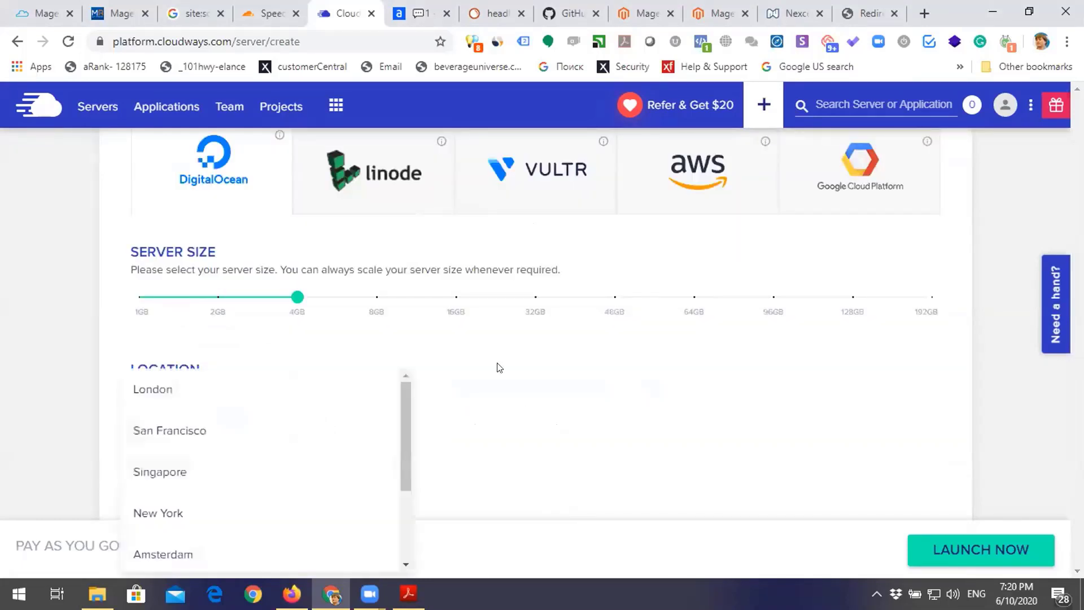
{"action": "left_click", "coordinate": [520, 361]}
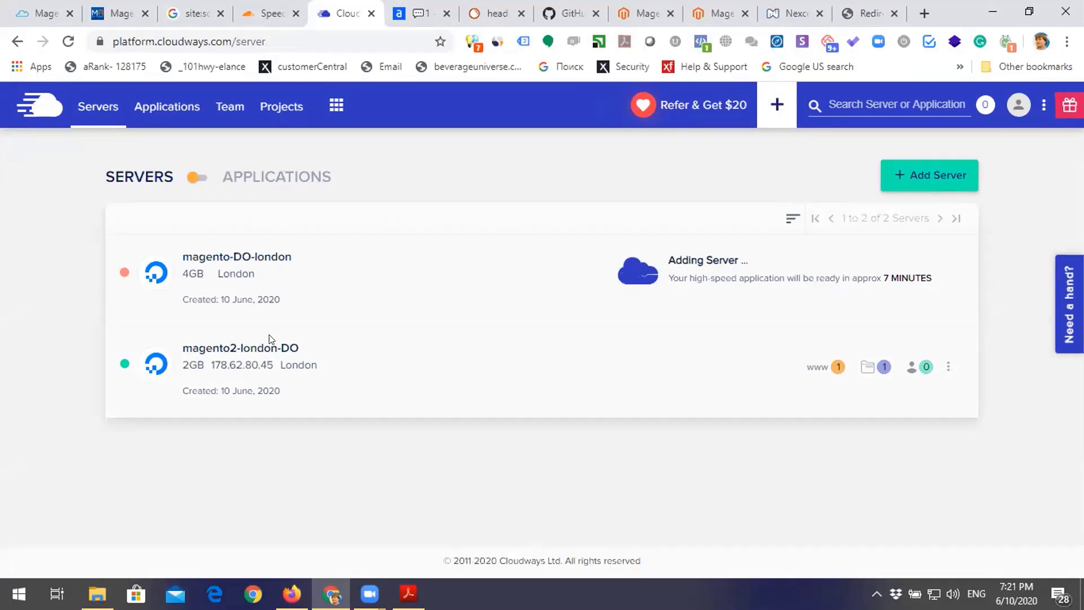
Step: Switch to the magecloud+amasty.pdf presentation and view the slide about the Cloudways signup coupon
{"action": "mouse_move", "coordinate": [409, 593]}
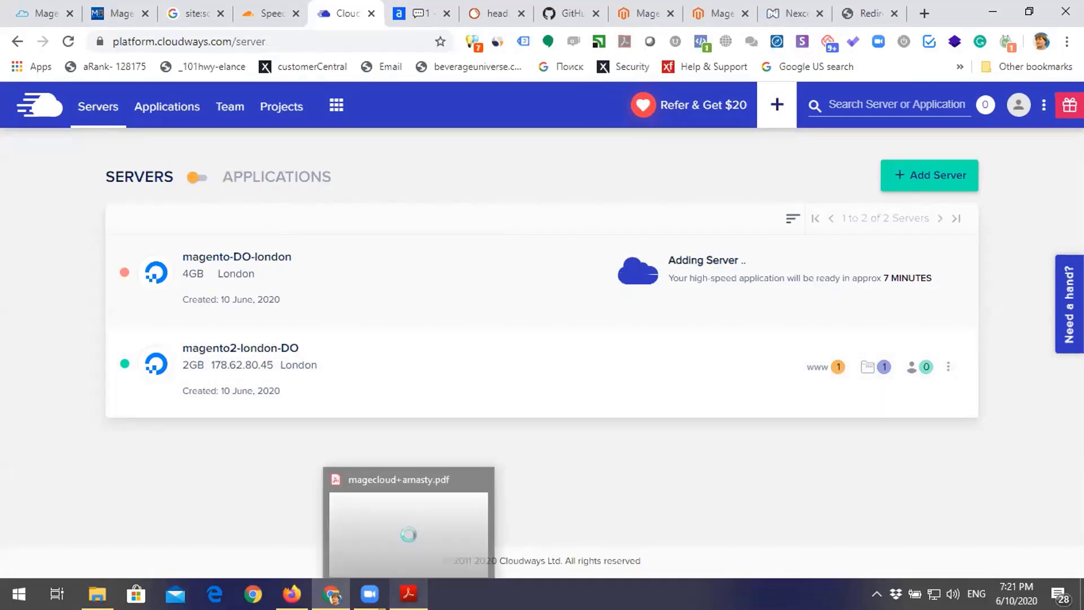
{"action": "left_click", "coordinate": [410, 503]}
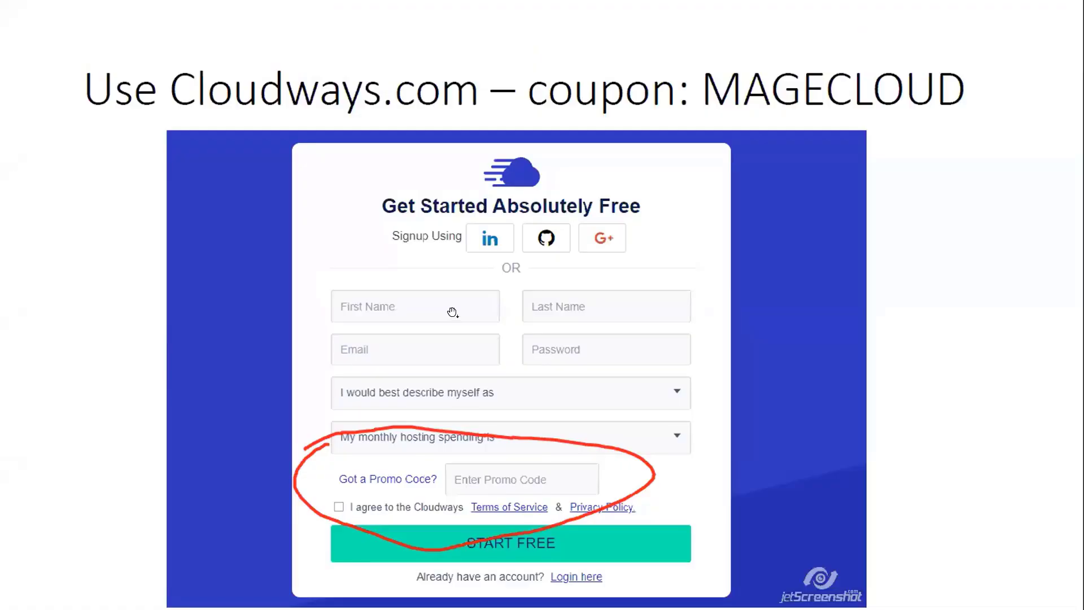
{"action": "key", "text": "Right"}
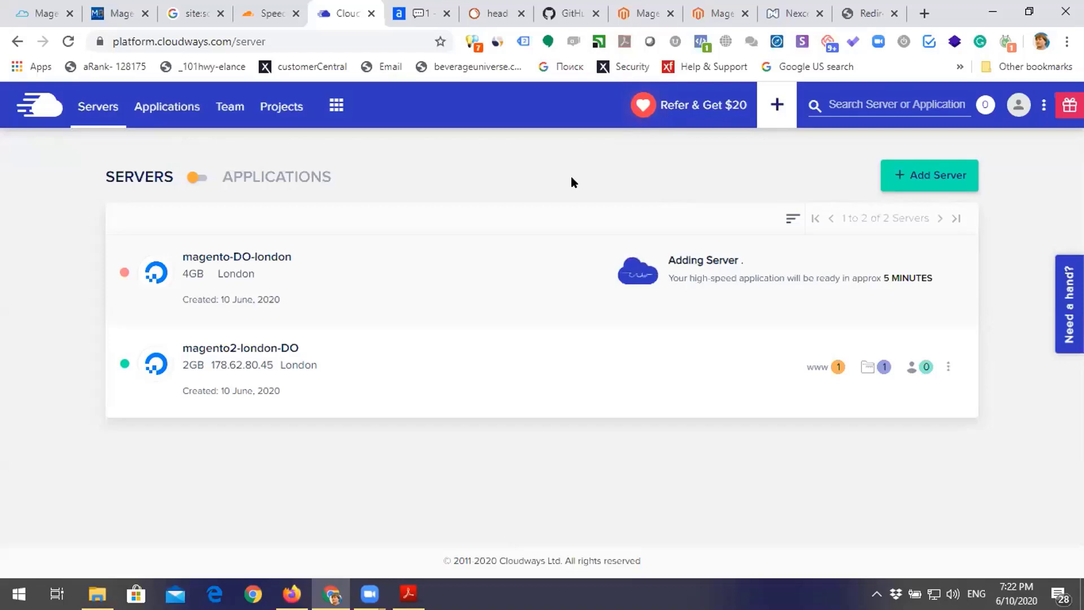
Step: Open the management page of the magento2-london-DO server and examine the provider options for its SMTP service
{"action": "left_click", "coordinate": [273, 348]}
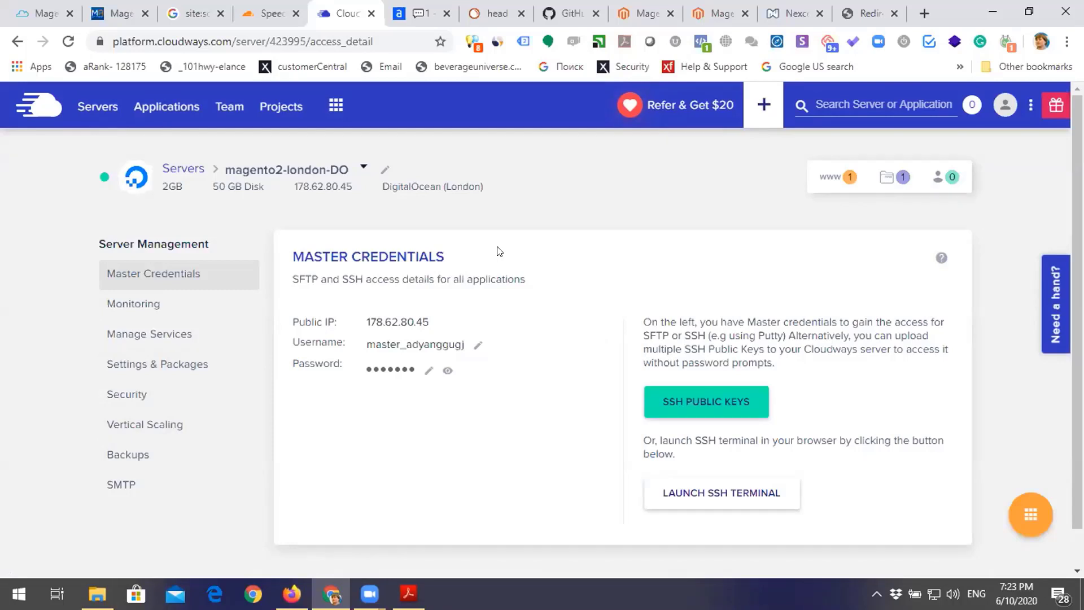
{"action": "left_click", "coordinate": [133, 490]}
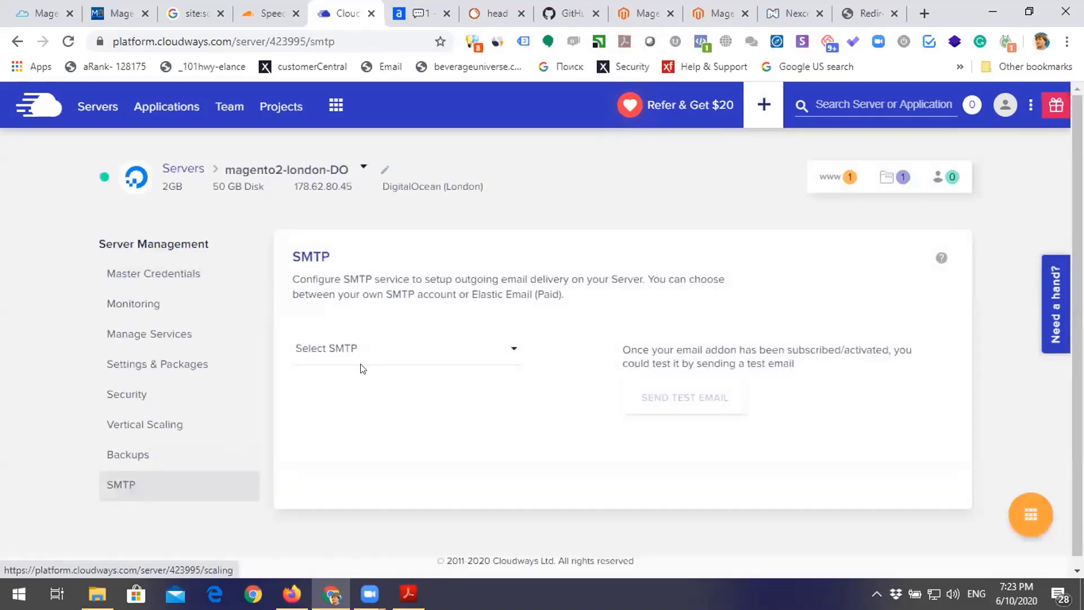
{"action": "left_click", "coordinate": [375, 348]}
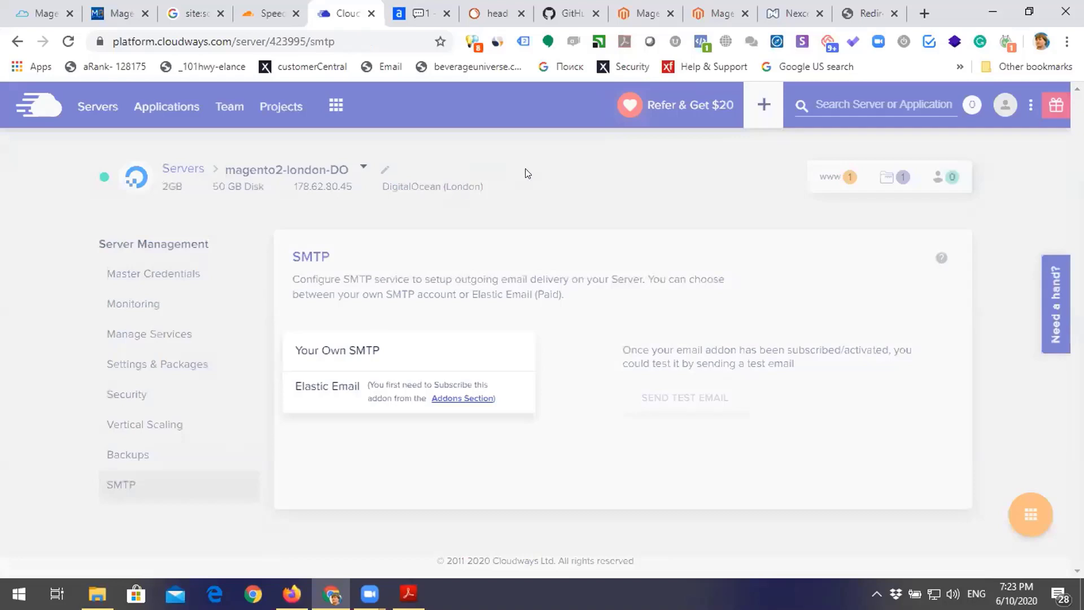
{"action": "left_click", "coordinate": [552, 188]}
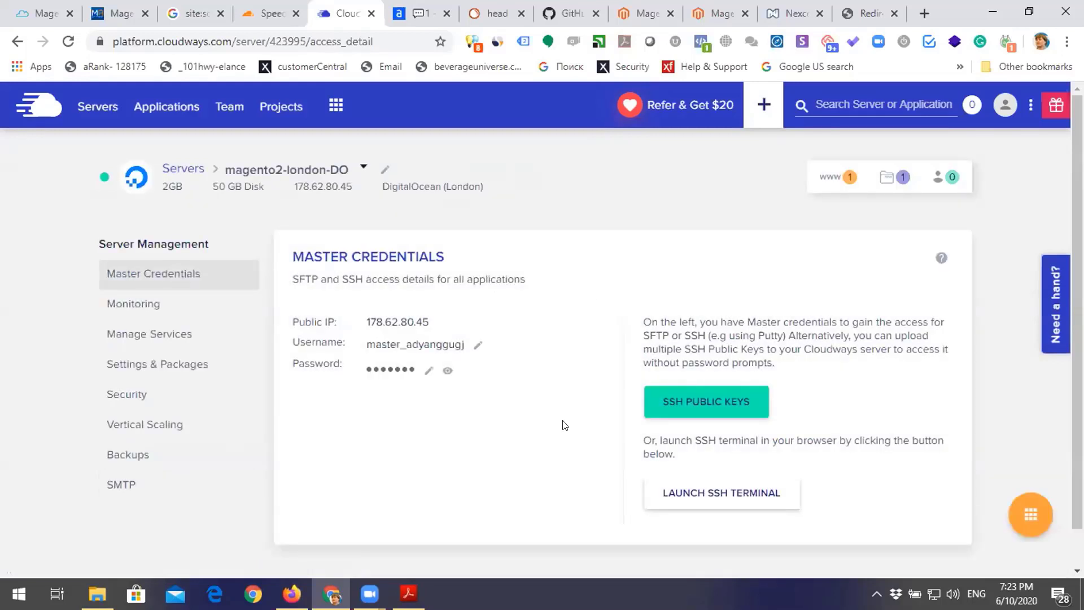
Step: Switch back to the magecloud+amasty.pdf presentation
{"action": "mouse_move", "coordinate": [409, 593]}
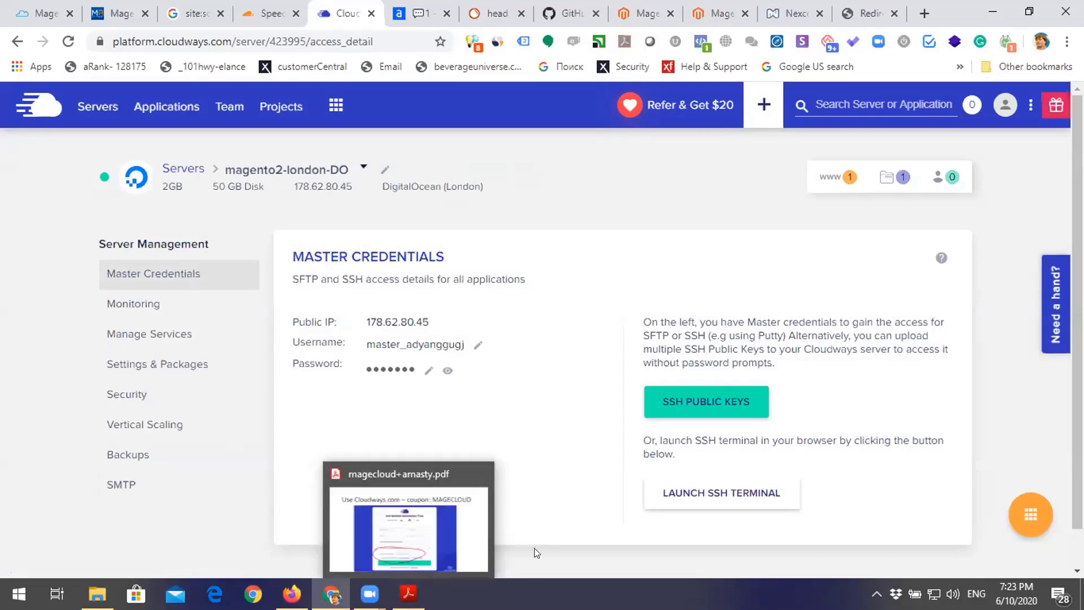